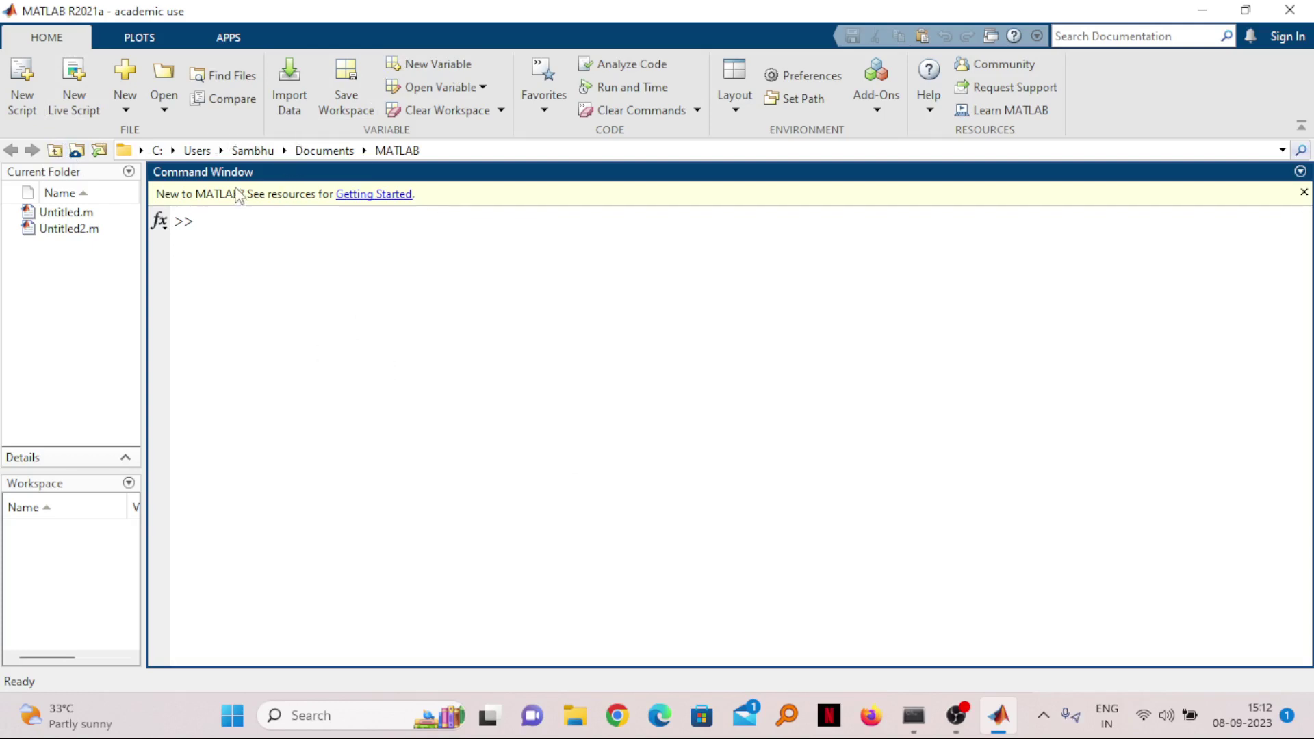
- Show the installed MATLAB apps, including Antenna Designer, from the APPS tab
{"action": "left_click", "coordinate": [215, 42]}
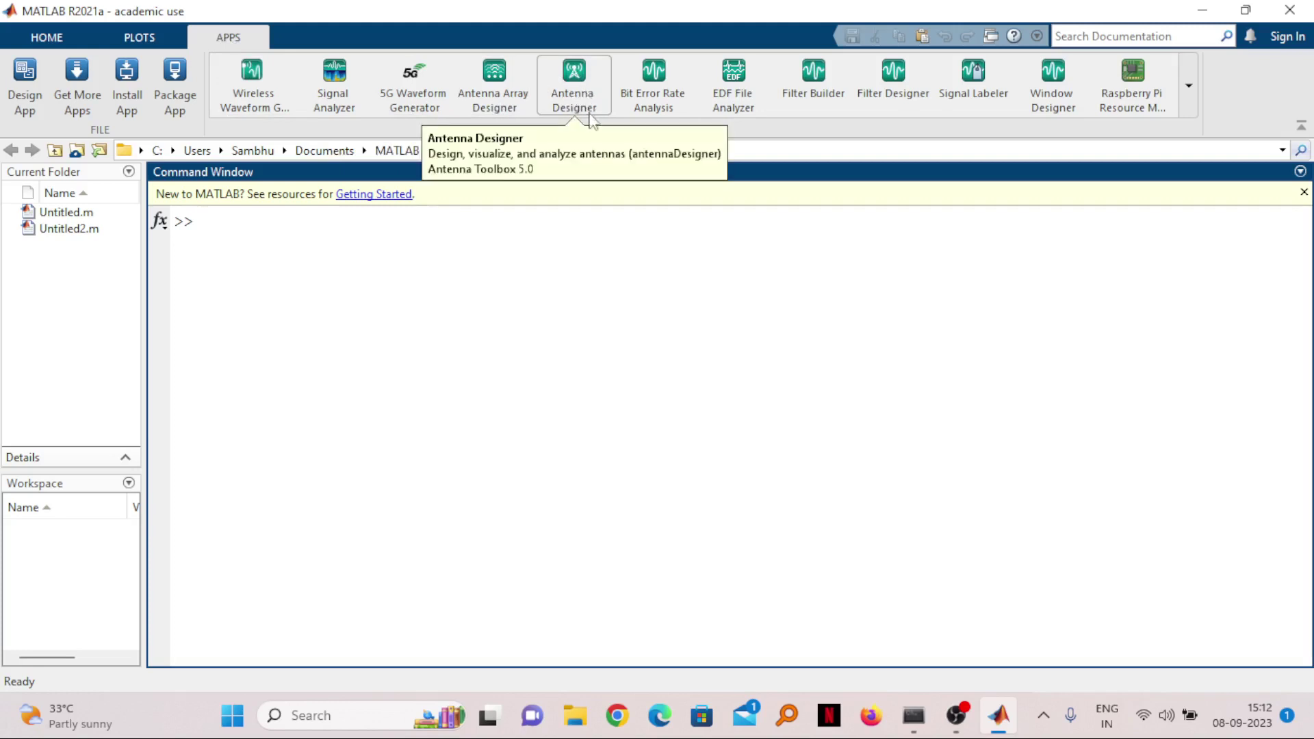
- Launch Antenna Designer from the APPS gallery
{"action": "left_click", "coordinate": [574, 83]}
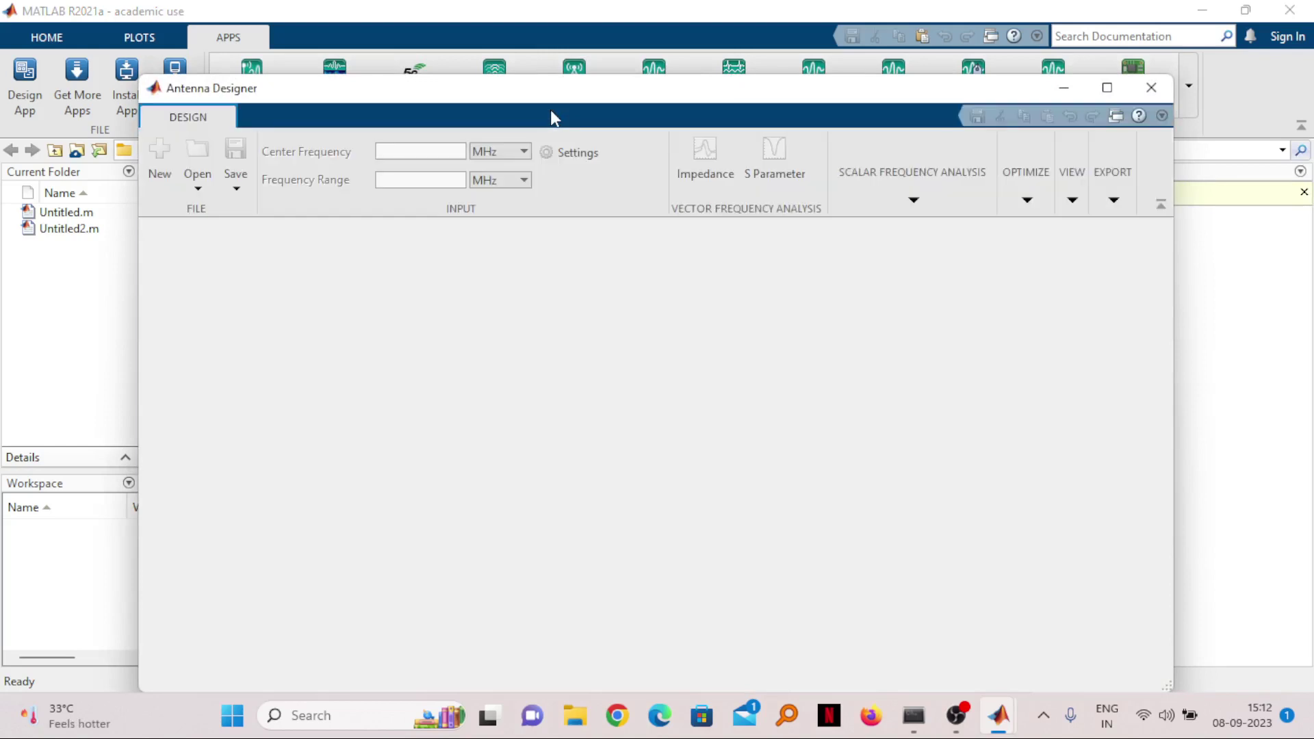
- Maximize the Antenna Designer window and filter the gallery to Directional radiation
{"action": "left_click", "coordinate": [1105, 89]}
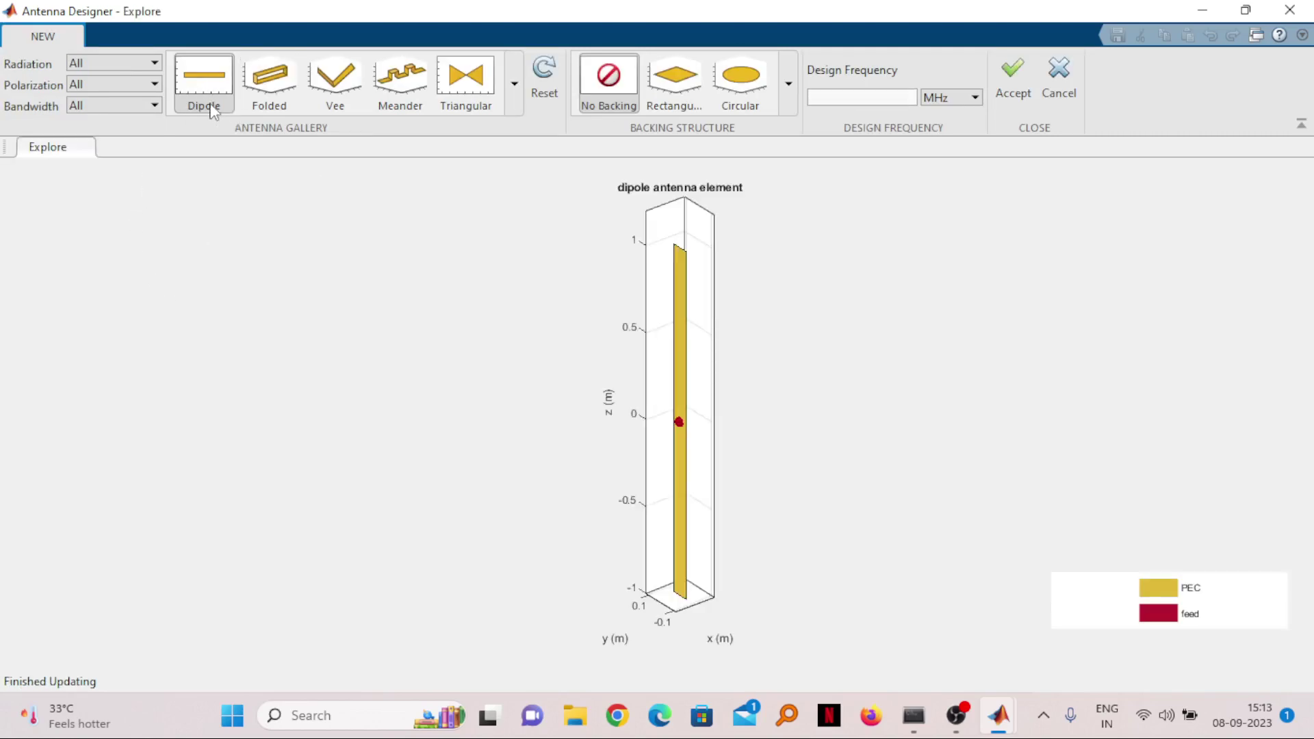
{"action": "left_click", "coordinate": [147, 63]}
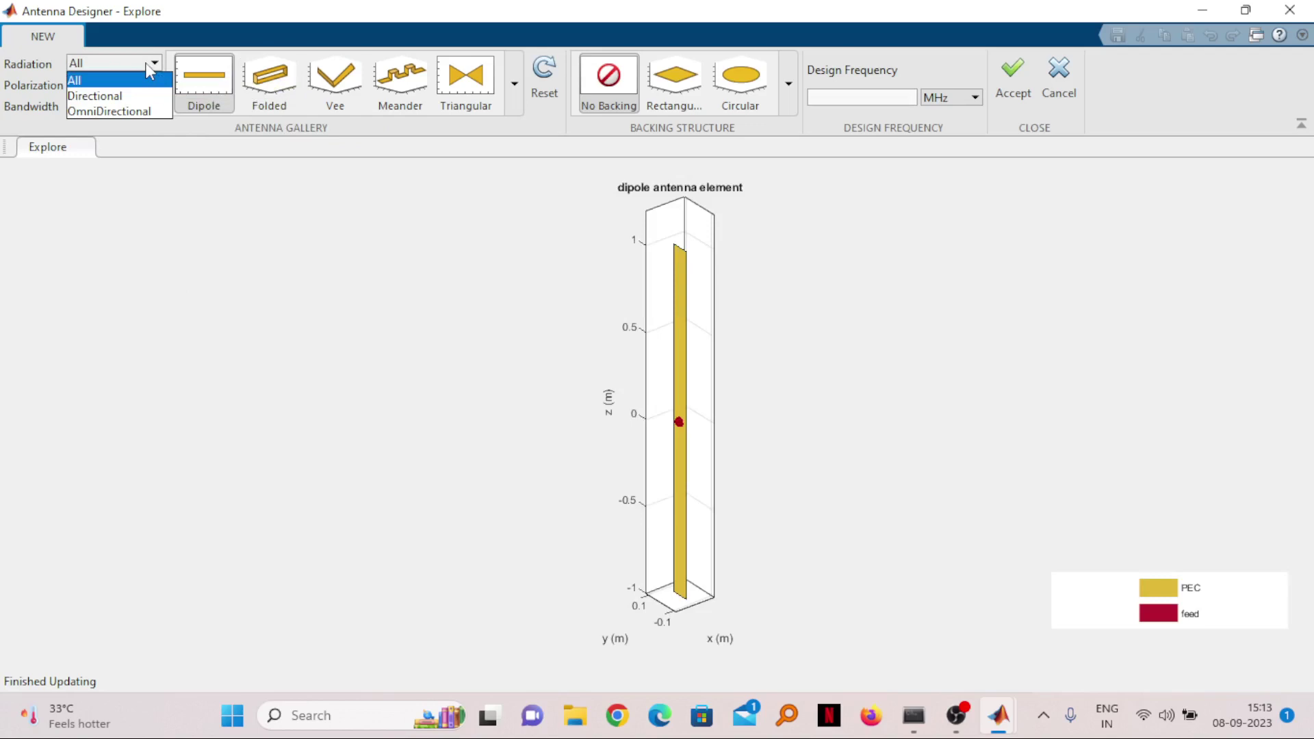
{"action": "left_click", "coordinate": [142, 96]}
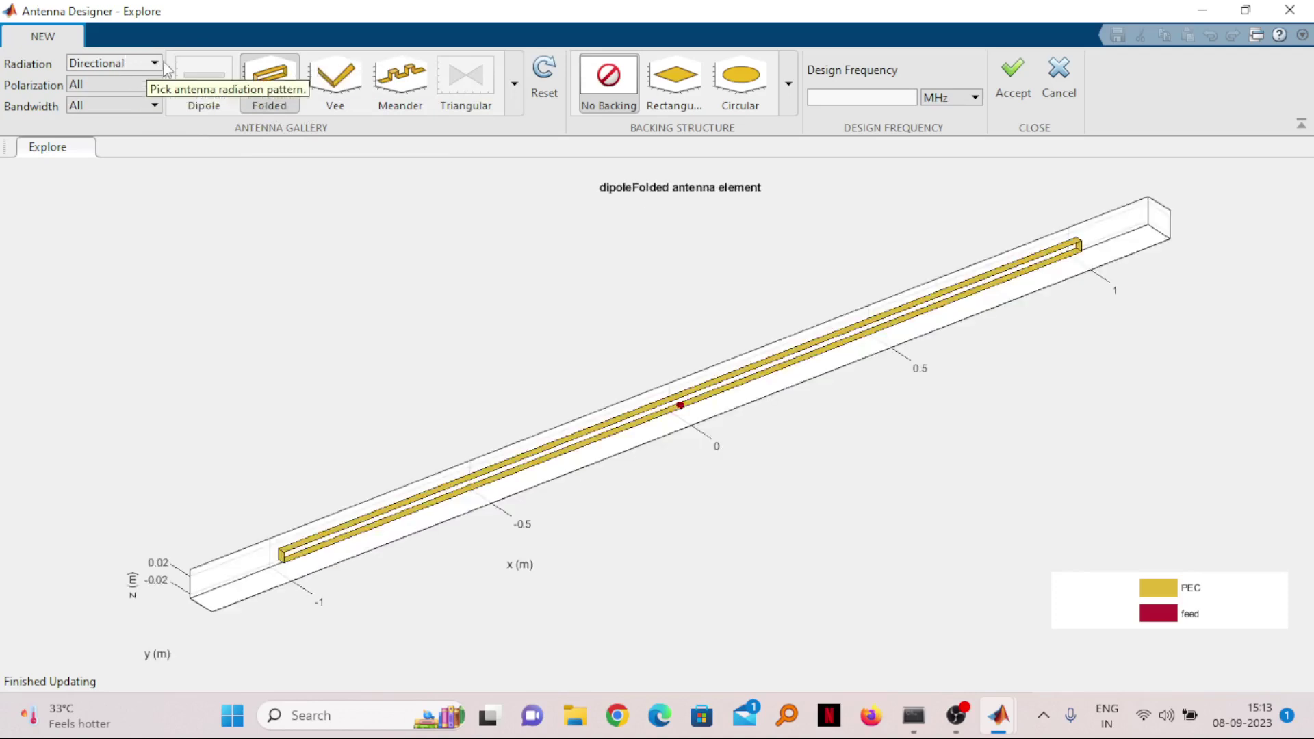
- Browse the expanded antenna gallery, then reset the Radiation filter to All
{"action": "left_click", "coordinate": [514, 82]}
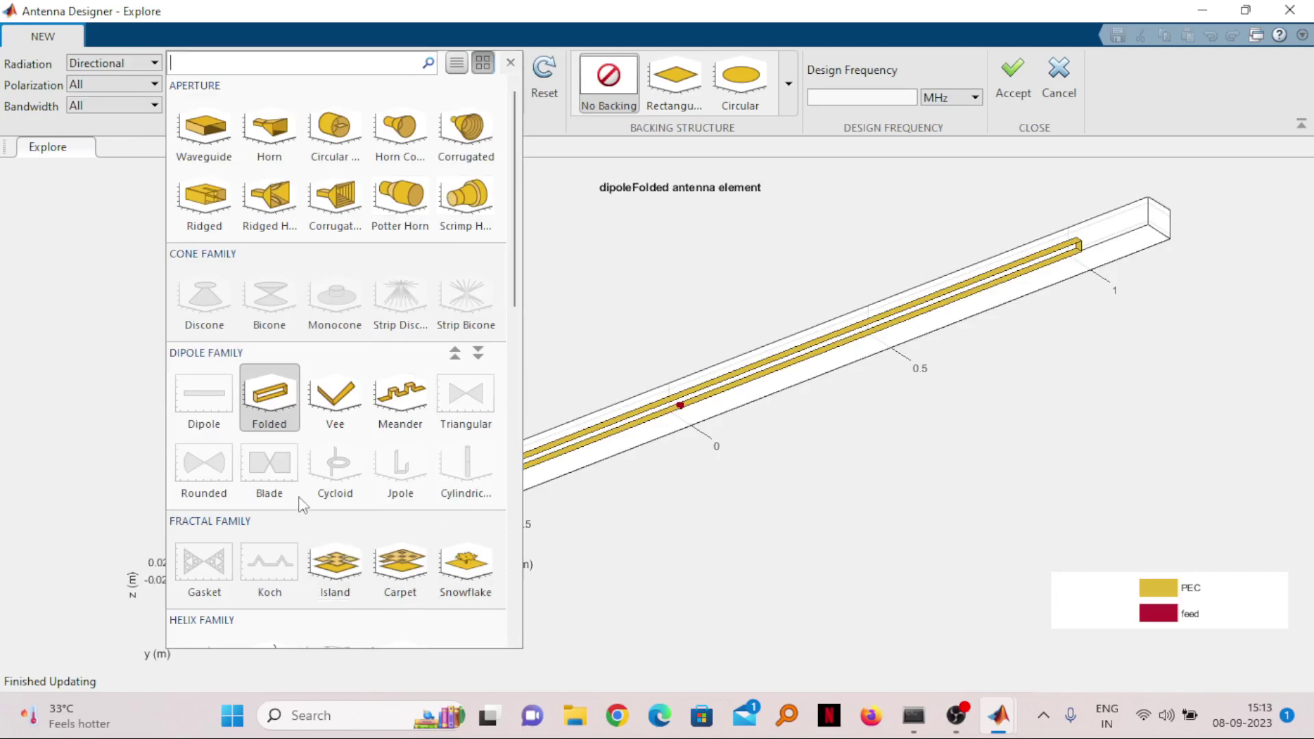
{"action": "scroll", "coordinate": [302, 507], "scroll_direction": "down", "scroll_amount": 5}
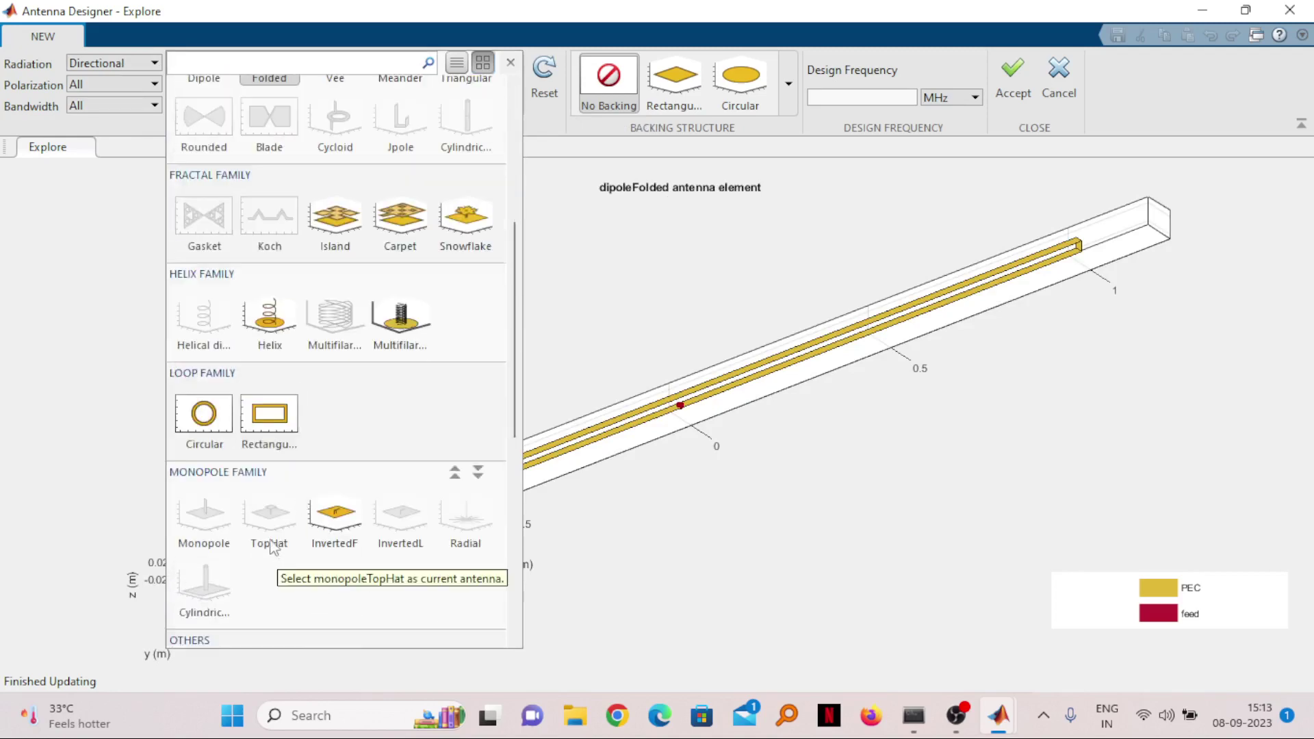
{"action": "scroll", "coordinate": [267, 541], "scroll_direction": "up", "scroll_amount": 5}
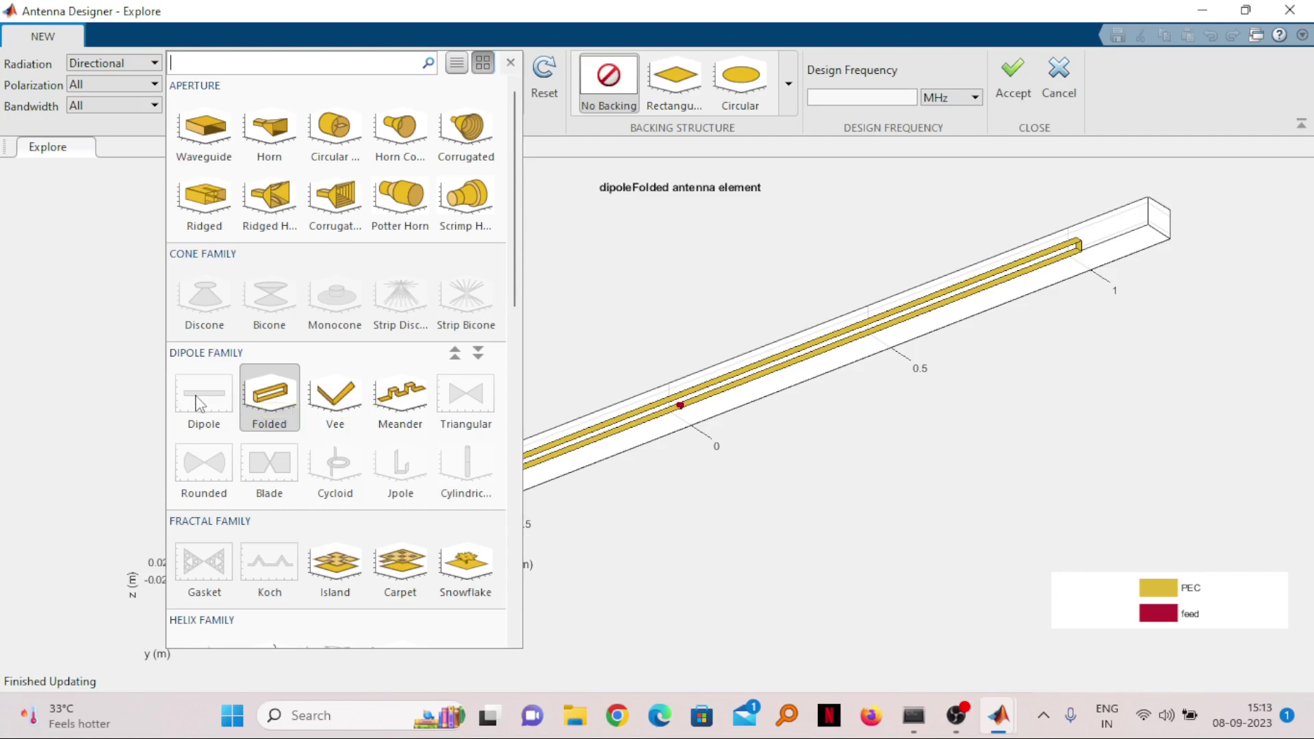
{"action": "left_click", "coordinate": [147, 366]}
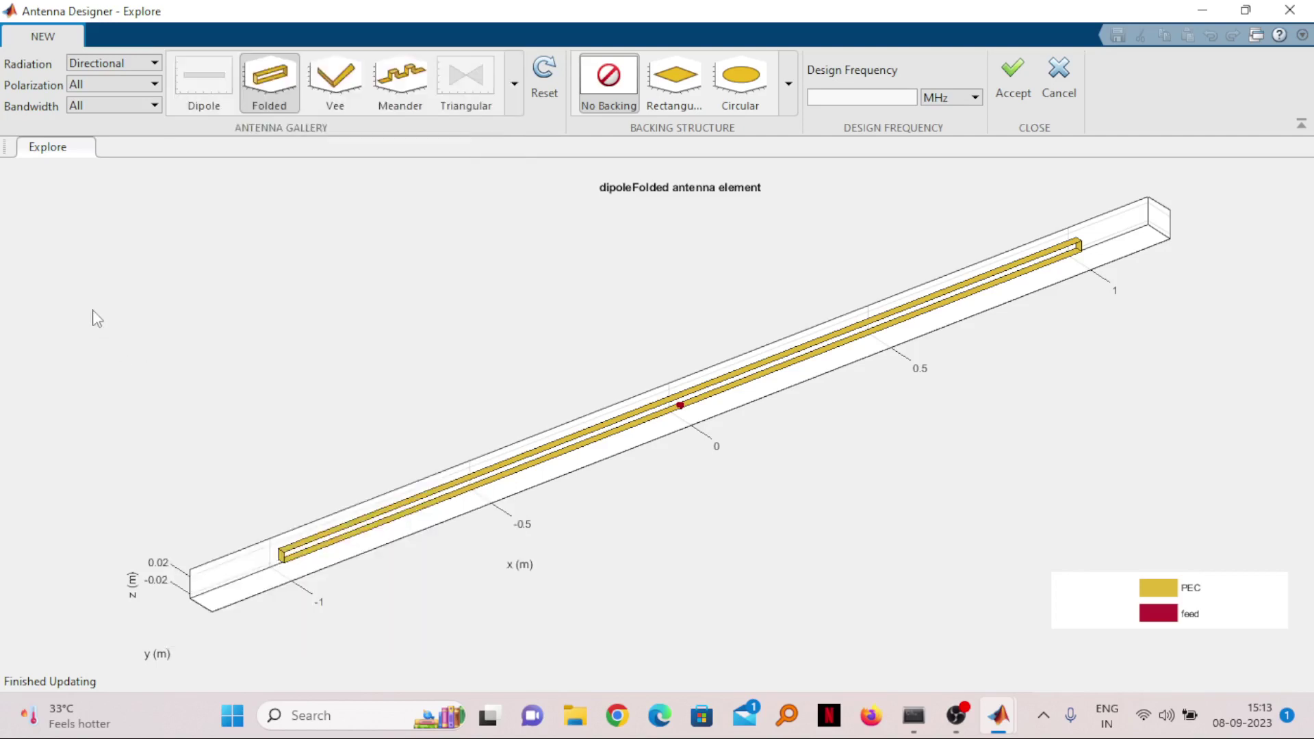
{"action": "left_click", "coordinate": [149, 63]}
{"action": "left_click", "coordinate": [103, 80]}
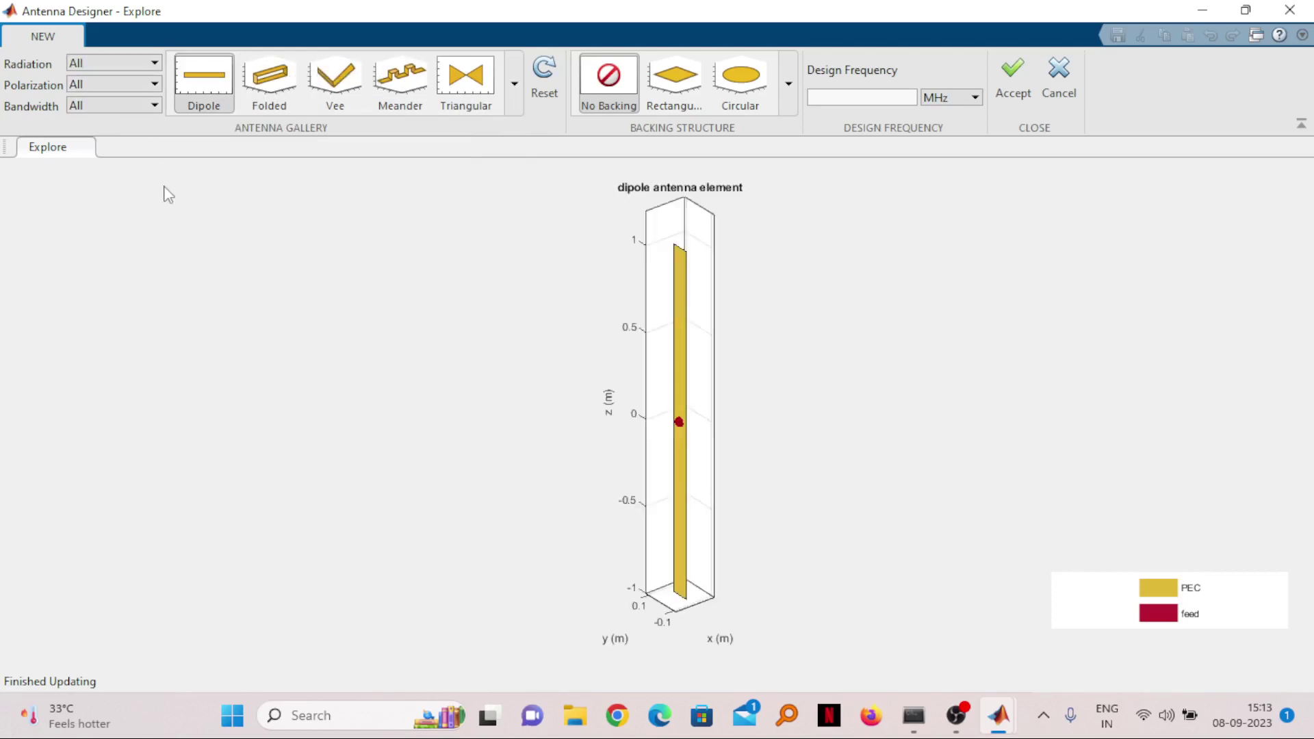
- Select Dipole, preview it with Rectangular backing, then return to No Backing
{"action": "left_click", "coordinate": [205, 81]}
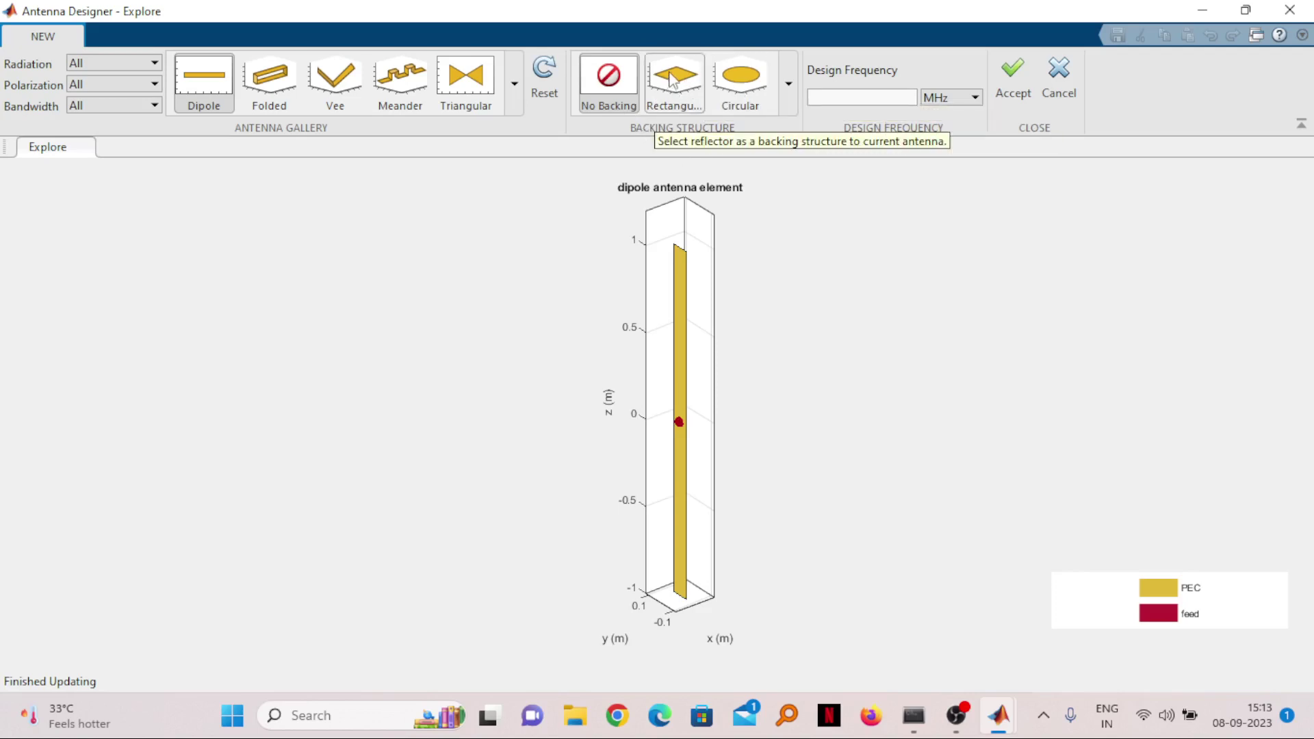
{"action": "left_click", "coordinate": [688, 87]}
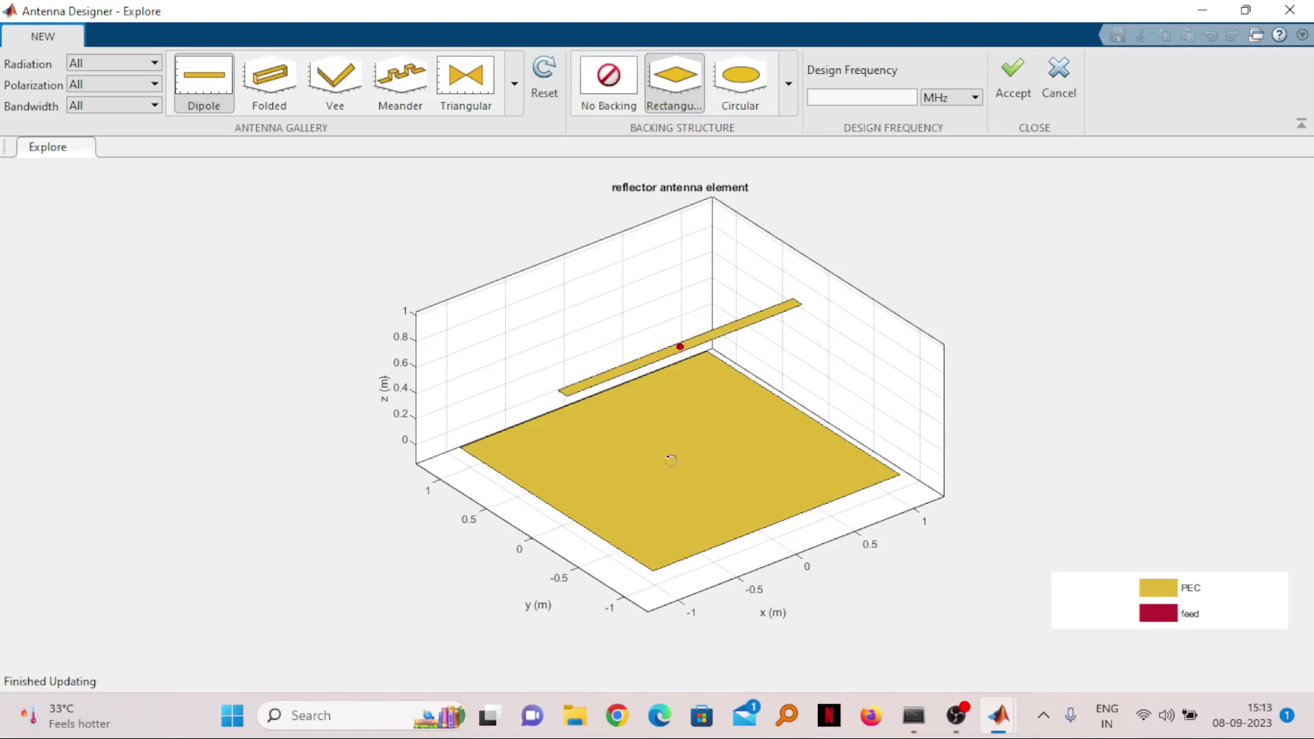
{"action": "mouse_move", "coordinate": [673, 448]}
{"action": "left_mouse_down"}
{"action": "mouse_move", "coordinate": [675, 325]}
{"action": "mouse_move", "coordinate": [676, 466]}
{"action": "mouse_move", "coordinate": [672, 418]}
{"action": "mouse_move", "coordinate": [670, 441]}
{"action": "left_mouse_up"}
{"action": "left_click", "coordinate": [623, 89]}
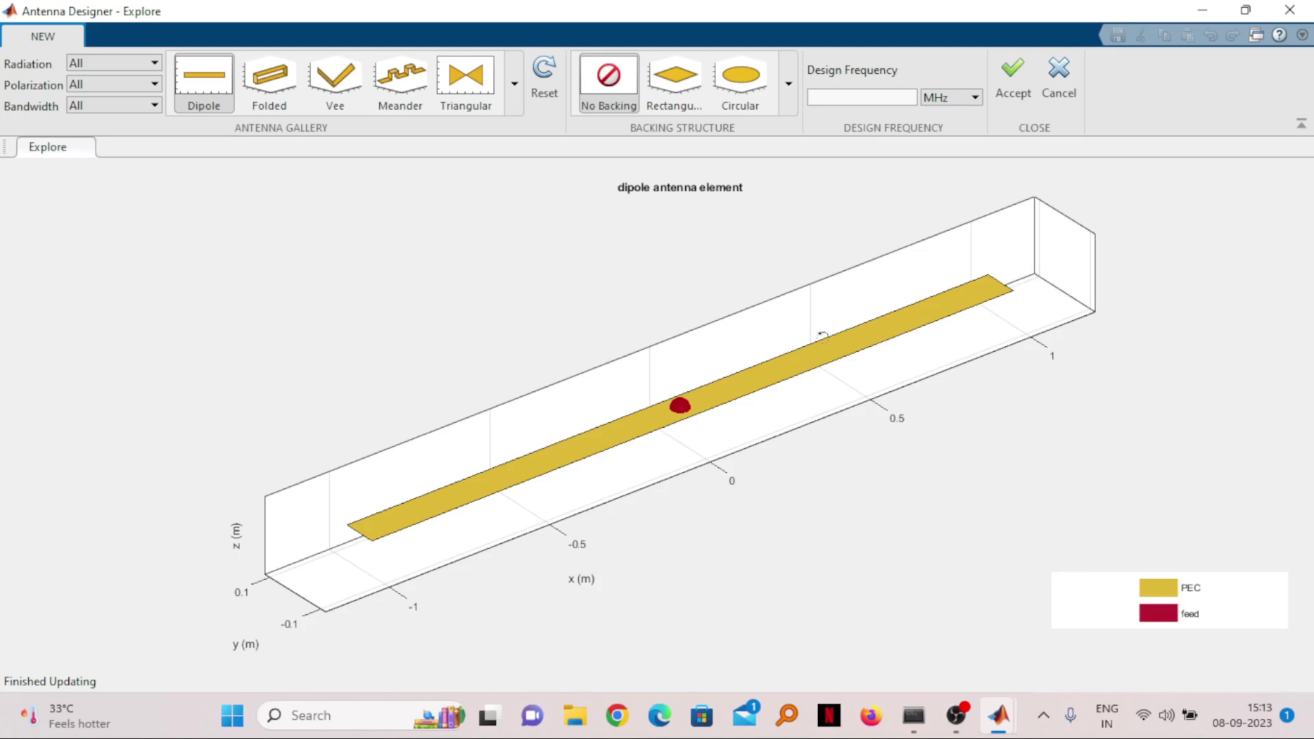
{"action": "left_click_drag", "start_coordinate": [839, 346], "coordinate": [904, 527]}
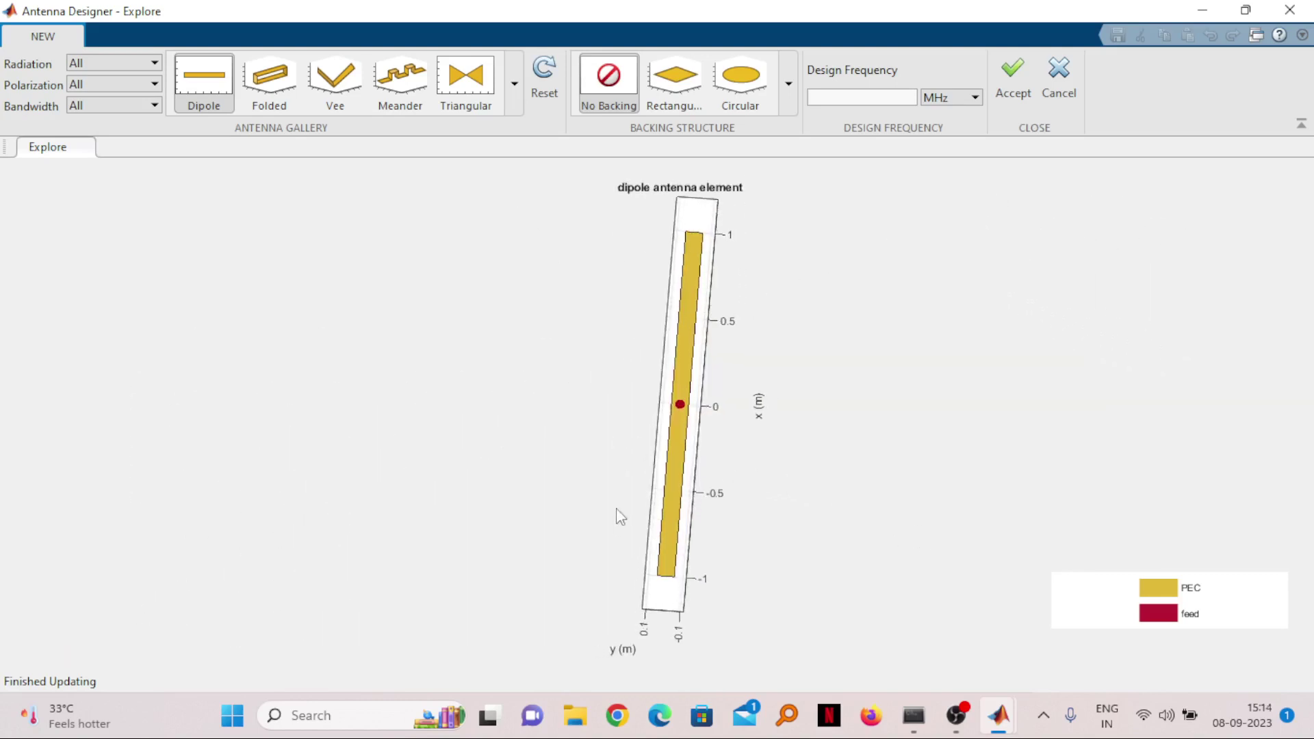
- Design the dipole at 2.4 GHz and accept, giving a 0.058709 m length
{"action": "left_click", "coordinate": [863, 99]}
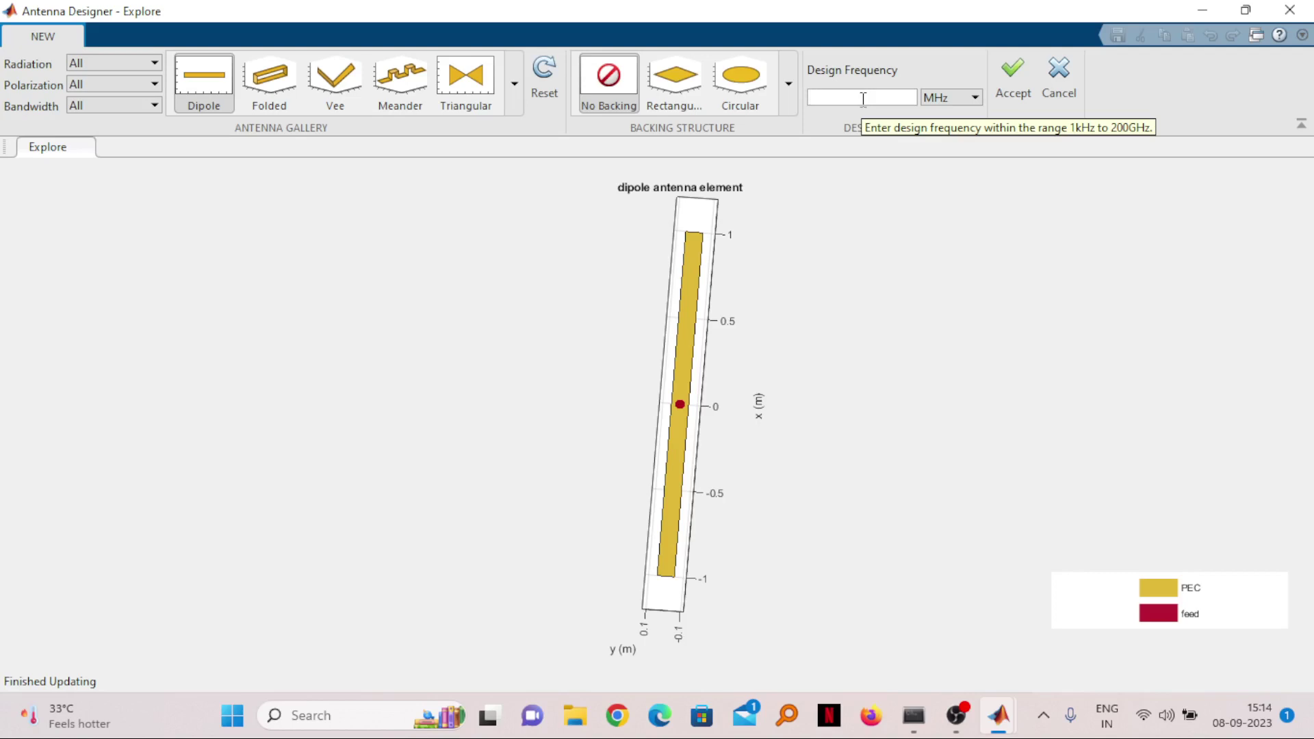
{"action": "left_click", "coordinate": [962, 98]}
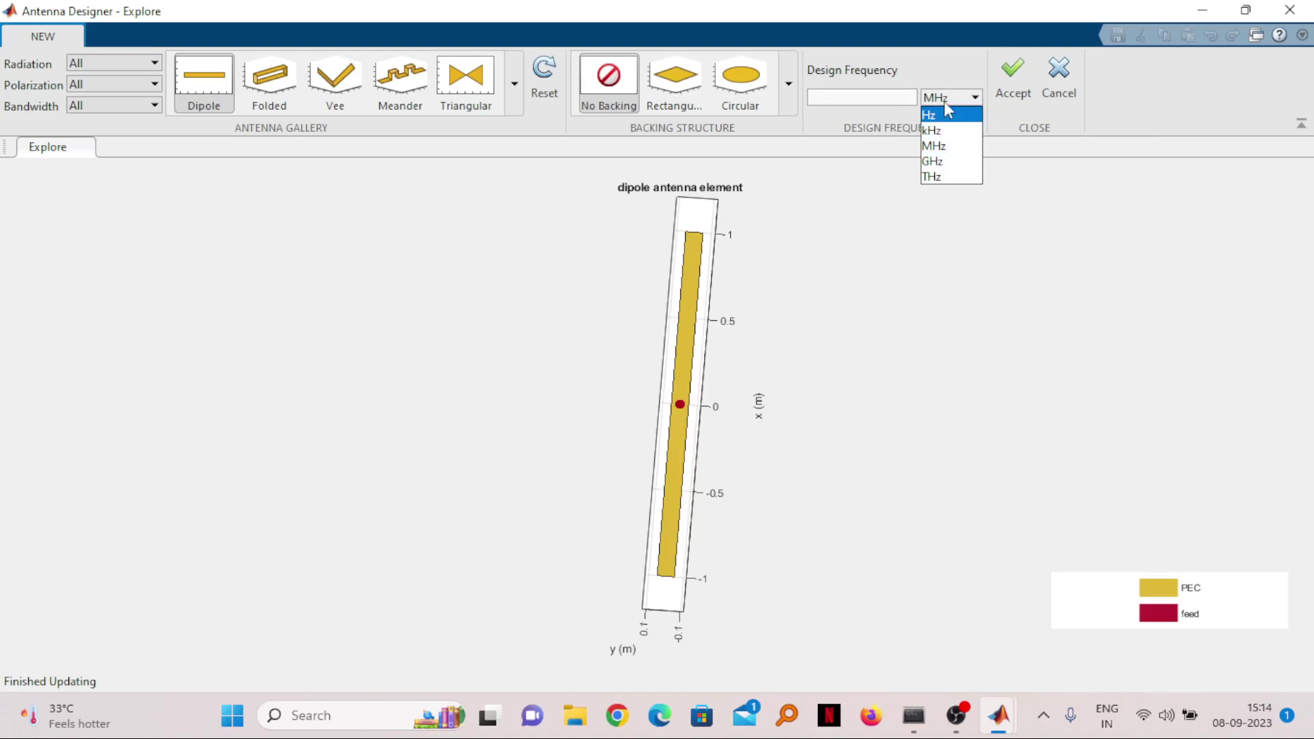
{"action": "left_click", "coordinate": [934, 161]}
{"action": "left_click", "coordinate": [871, 98]}
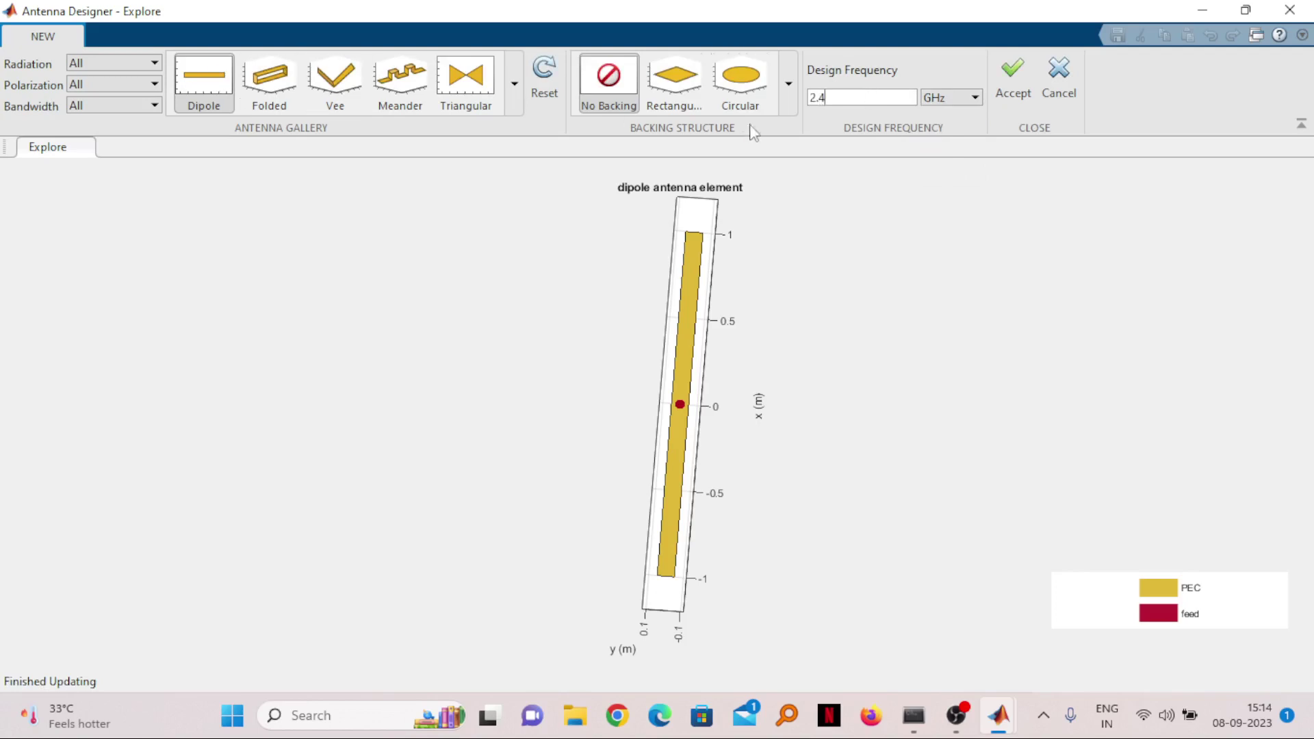
{"action": "left_click", "coordinate": [1011, 66]}
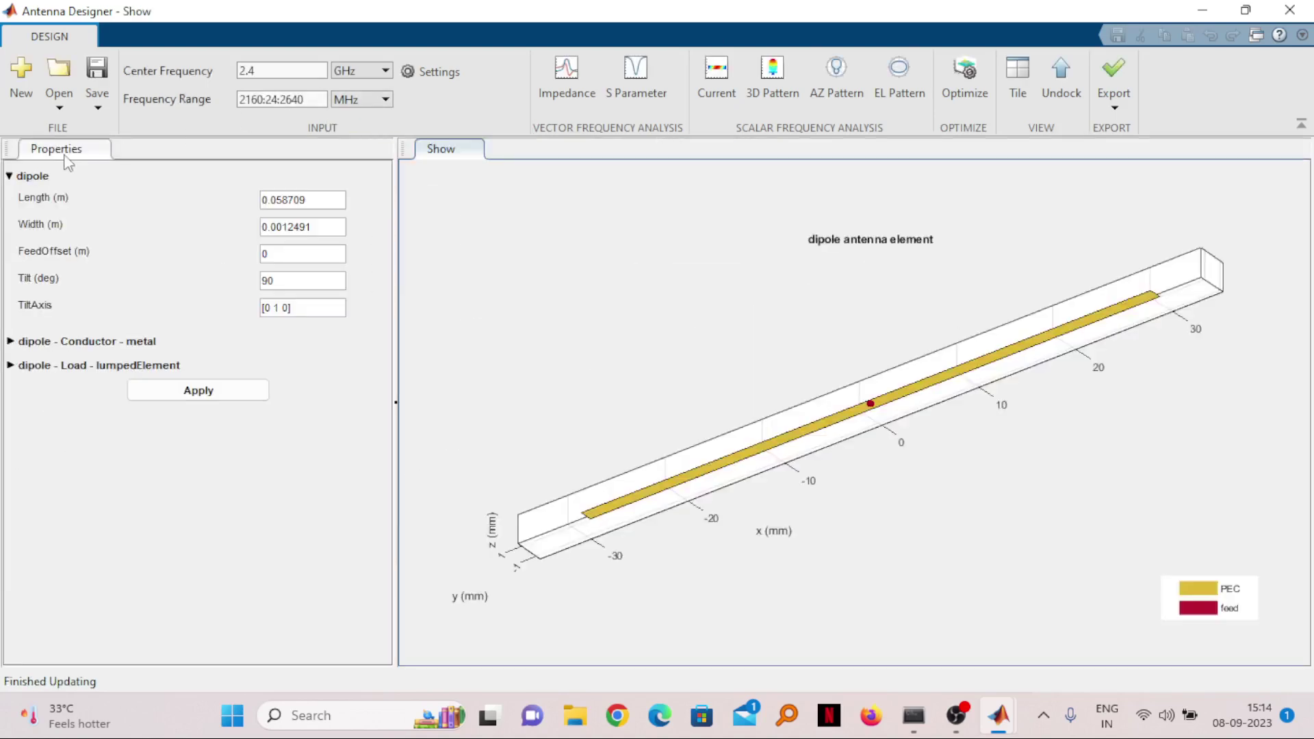
- Rotate the dipole to a vertical top view and select its Length and Width values
{"action": "left_click", "coordinate": [333, 196]}
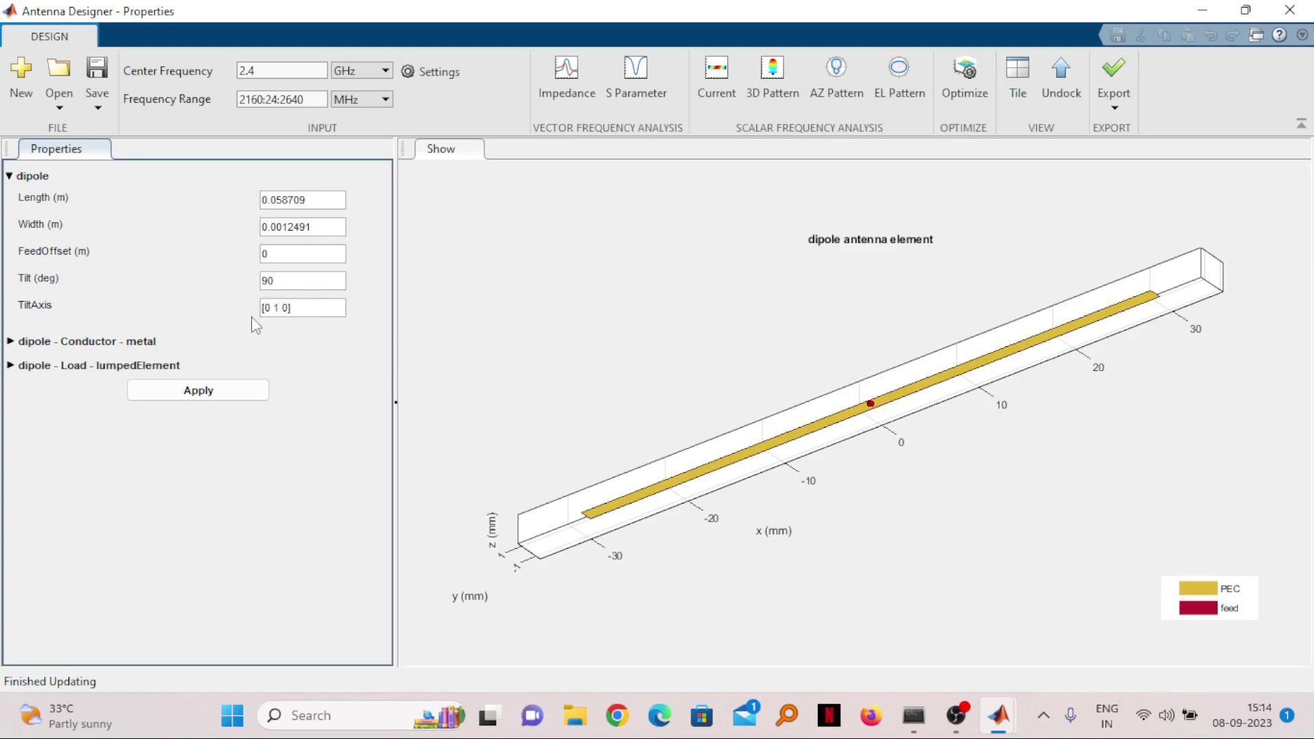
{"action": "left_click_drag", "start_coordinate": [806, 411], "coordinate": [808, 532]}
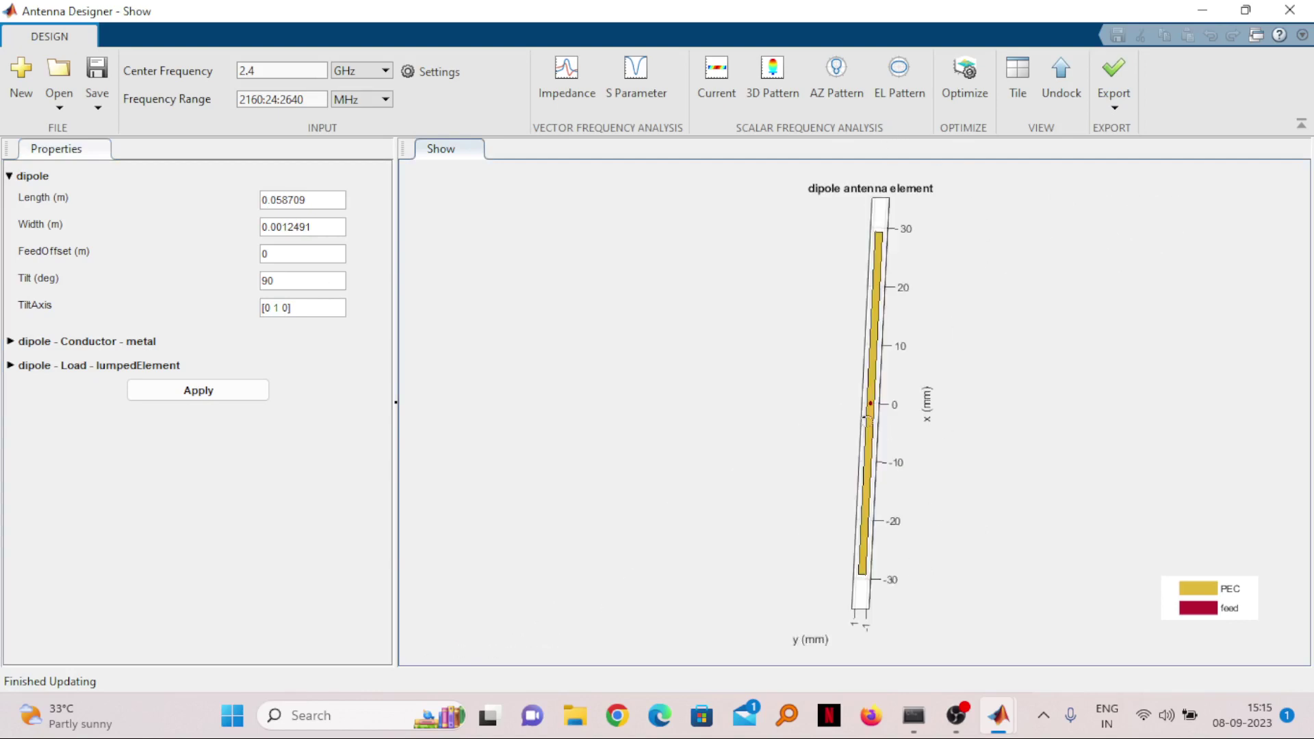
{"action": "left_click_drag", "start_coordinate": [875, 481], "coordinate": [883, 535]}
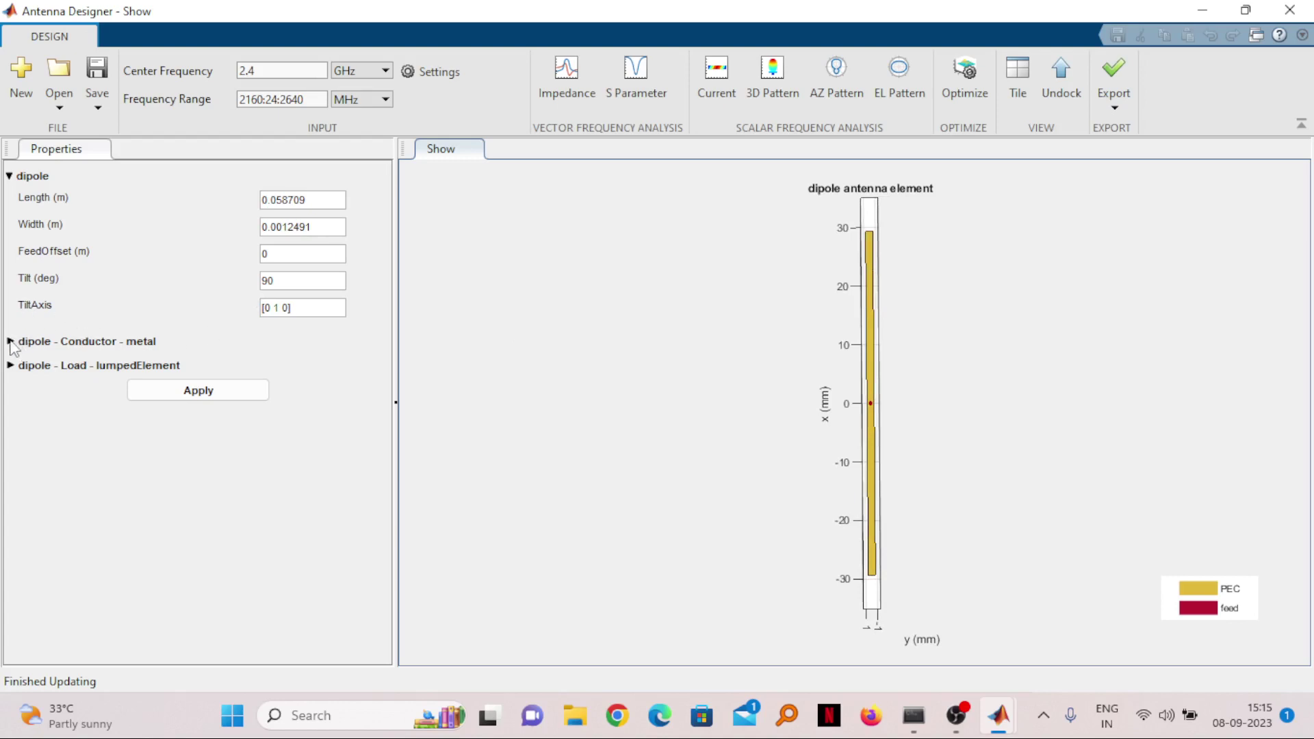
{"action": "left_click_drag", "start_coordinate": [308, 199], "coordinate": [256, 195]}
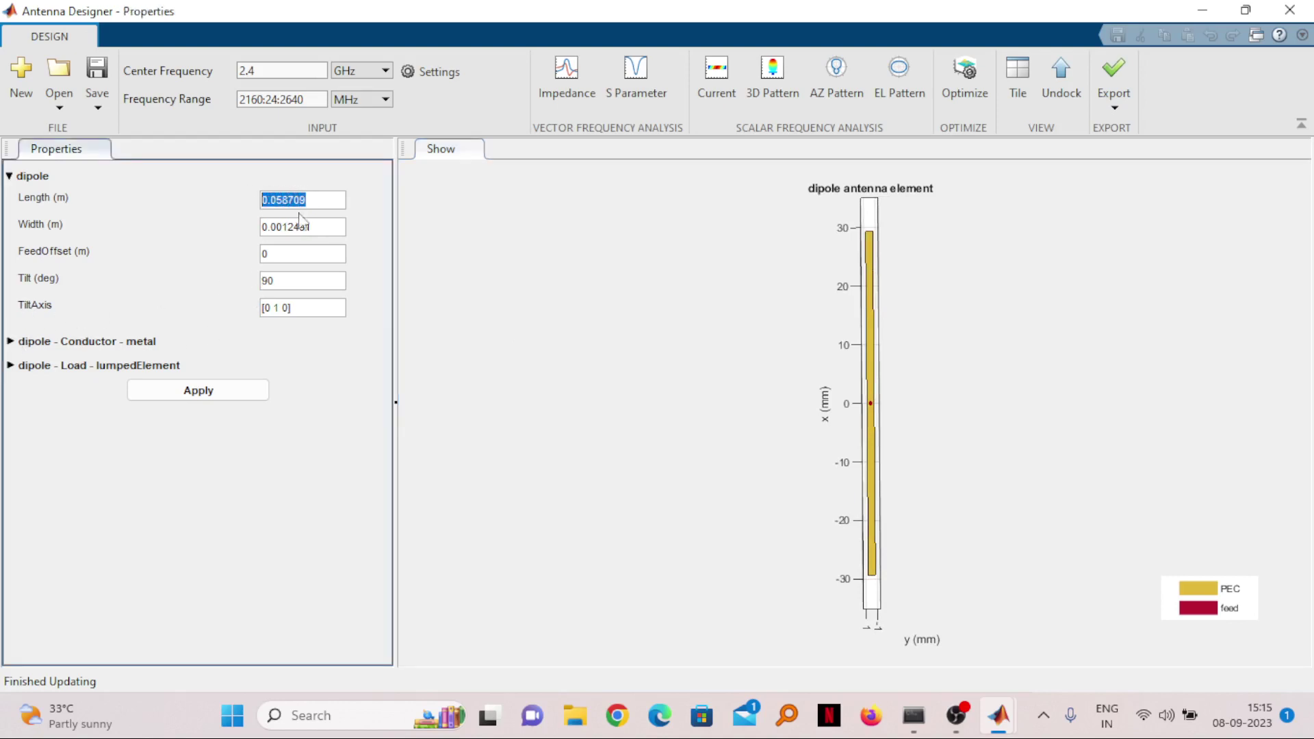
{"action": "left_click_drag", "start_coordinate": [325, 227], "coordinate": [214, 220]}
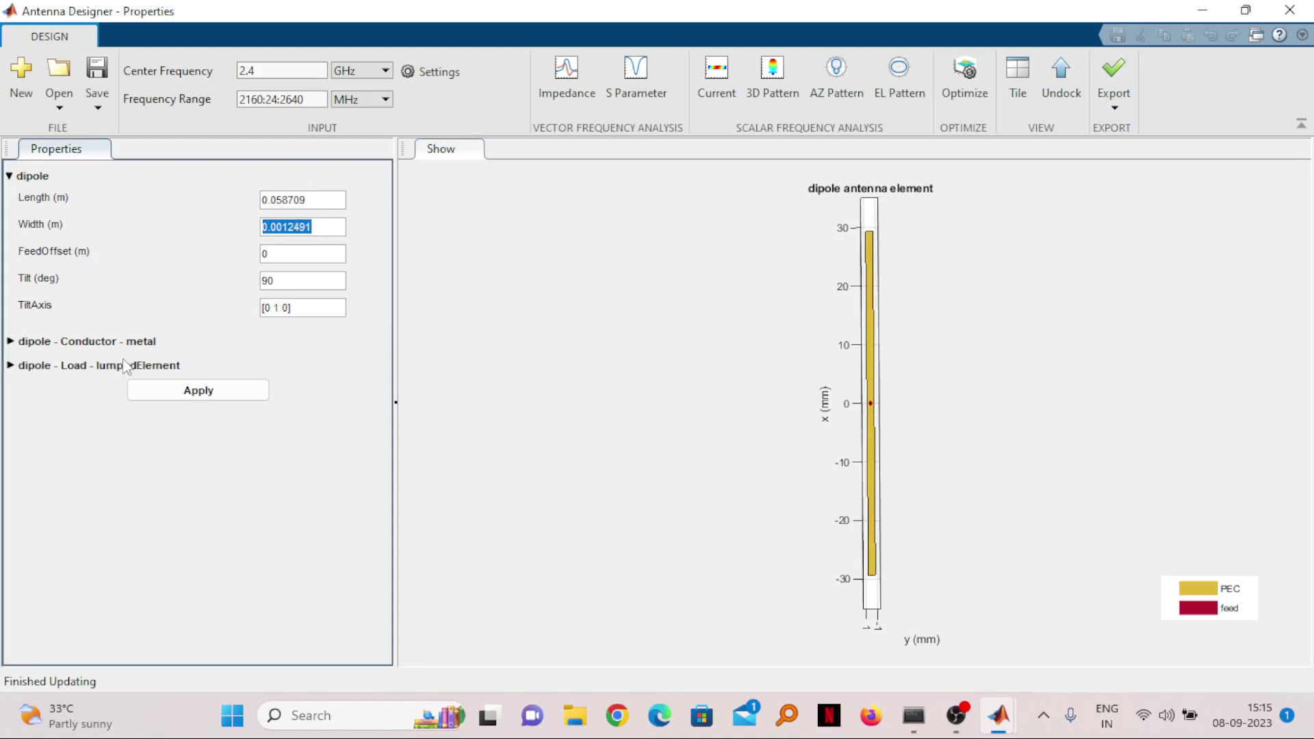
- Try Copper as the dipole conductor material, then set it back to PEC
{"action": "left_click", "coordinate": [9, 343]}
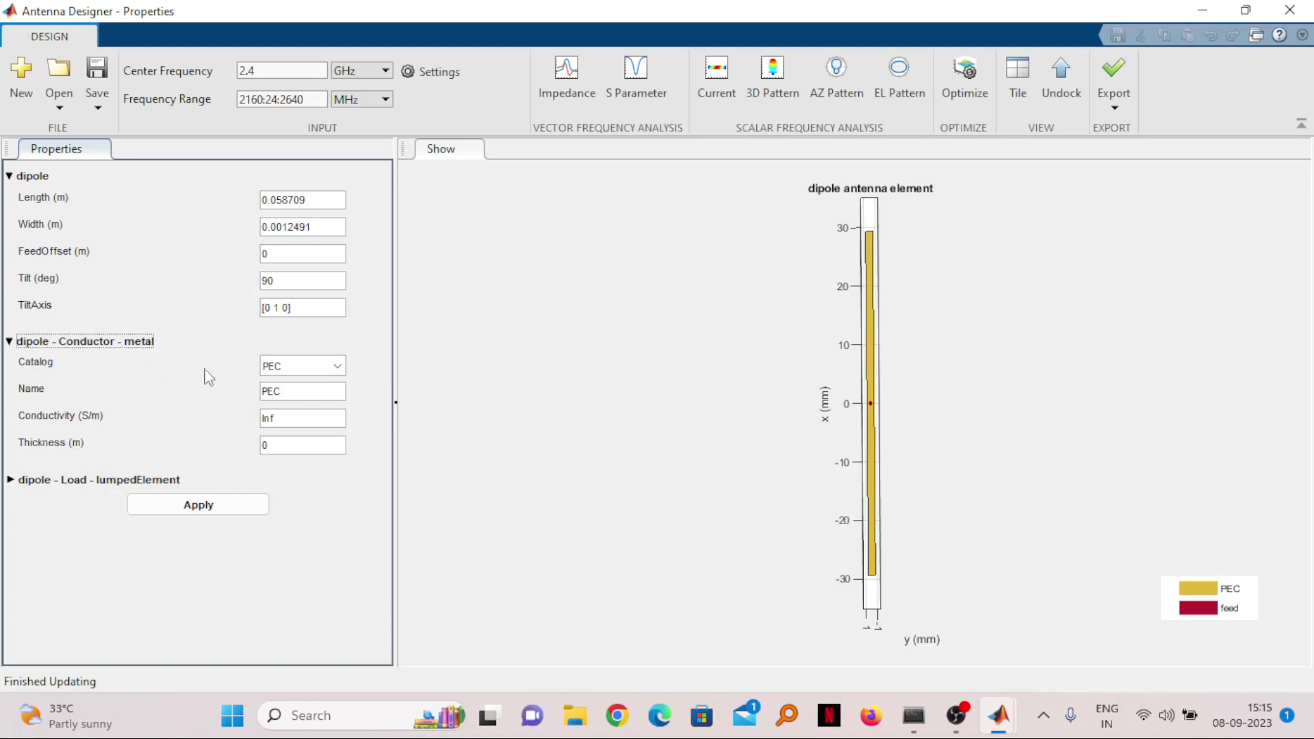
{"action": "left_click", "coordinate": [338, 369]}
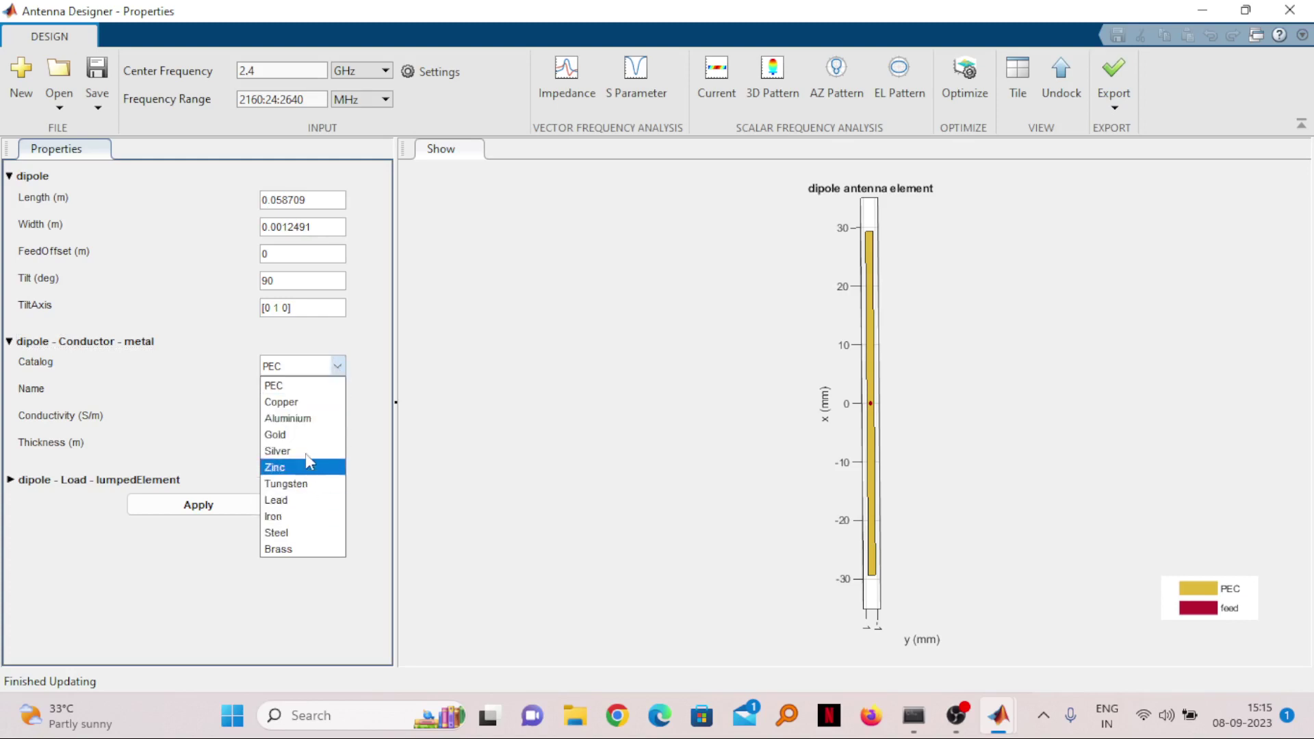
{"action": "left_click", "coordinate": [307, 387]}
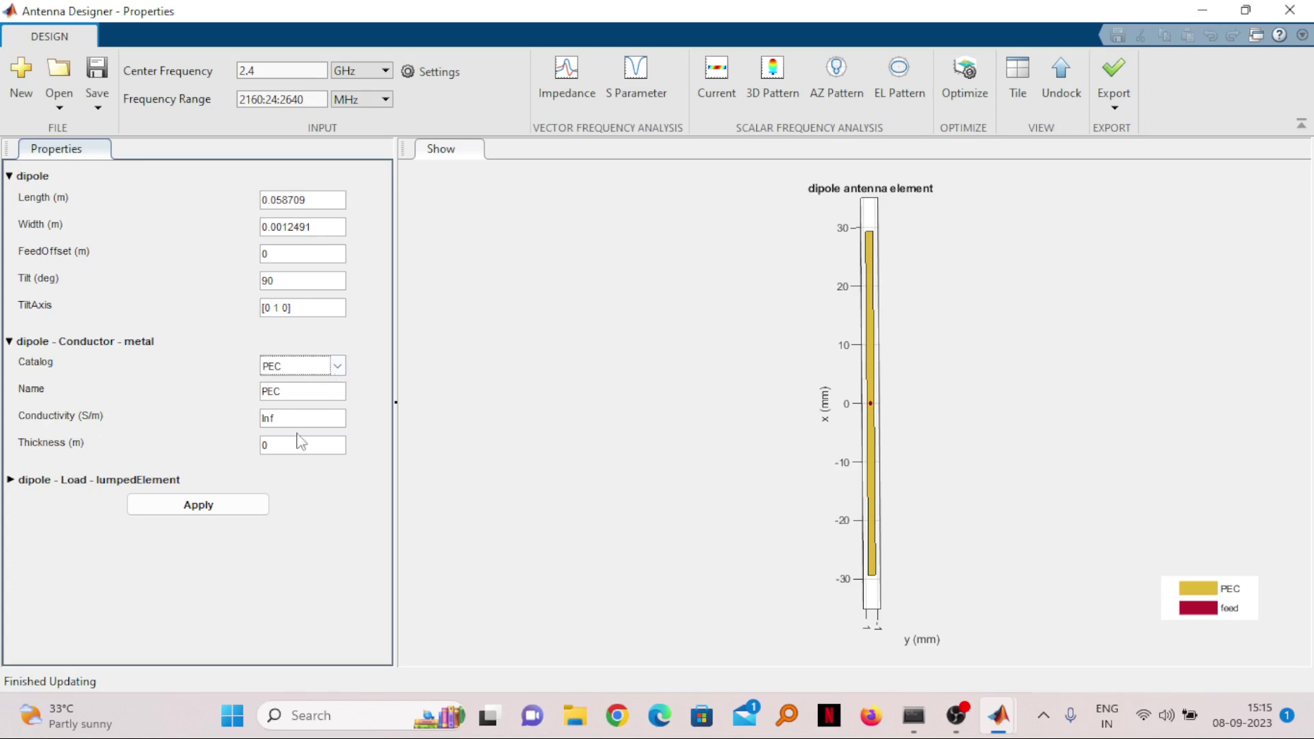
{"action": "left_click", "coordinate": [337, 366]}
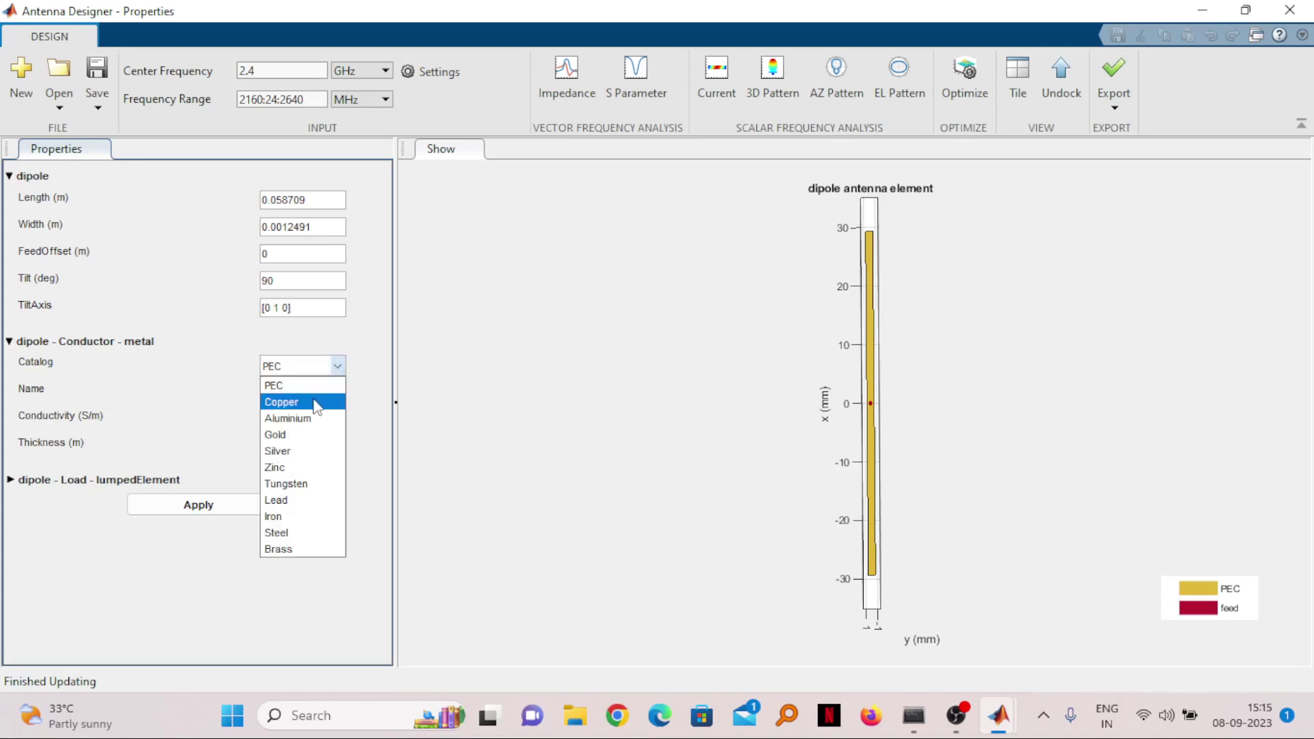
{"action": "left_click", "coordinate": [317, 401]}
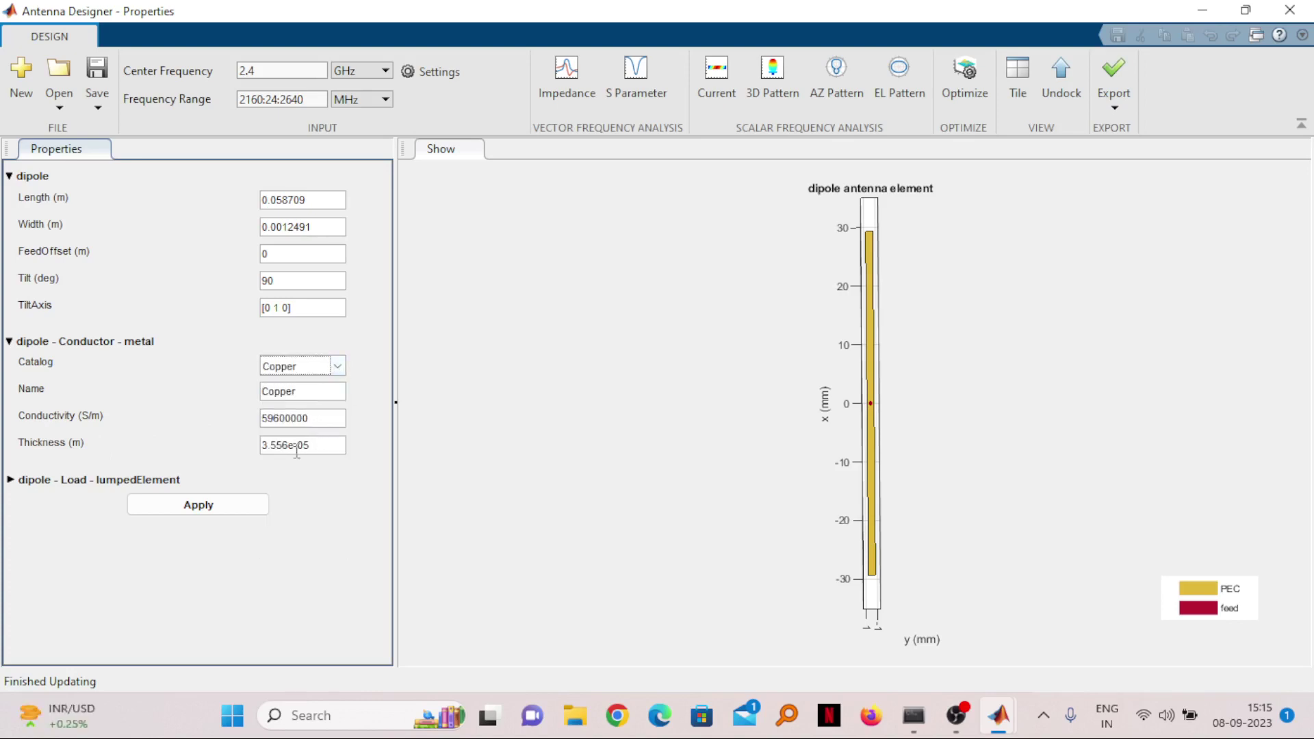
{"action": "left_click", "coordinate": [331, 419]}
{"action": "left_click", "coordinate": [338, 368]}
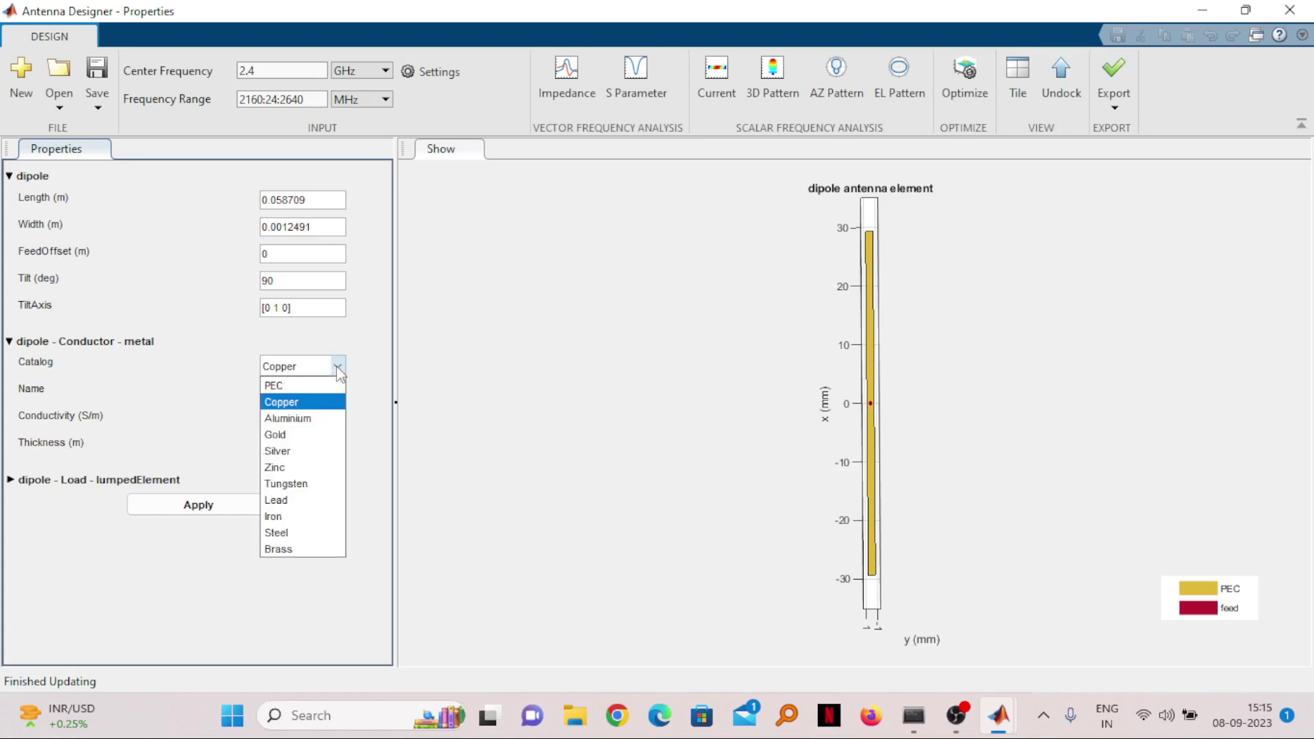
{"action": "left_click", "coordinate": [316, 389]}
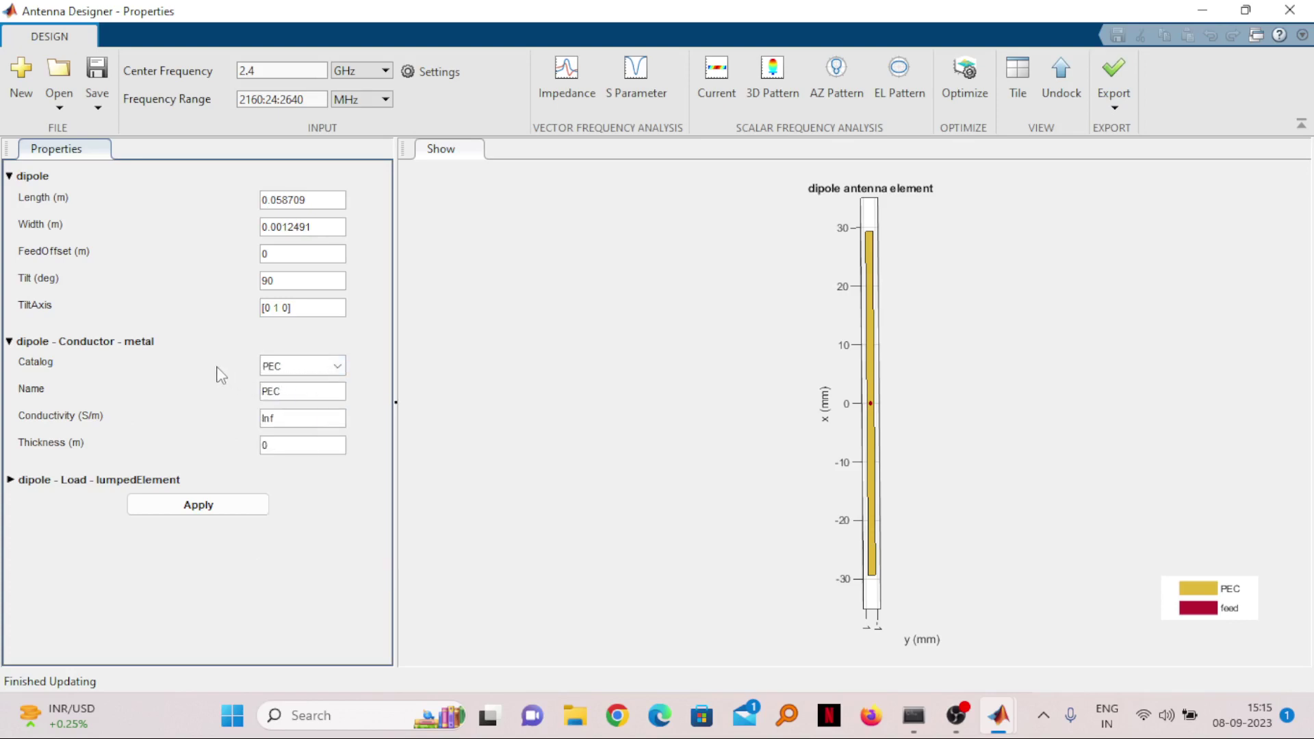
- Collapse the Load, Conductor and dipole property groups
{"action": "left_click", "coordinate": [15, 481]}
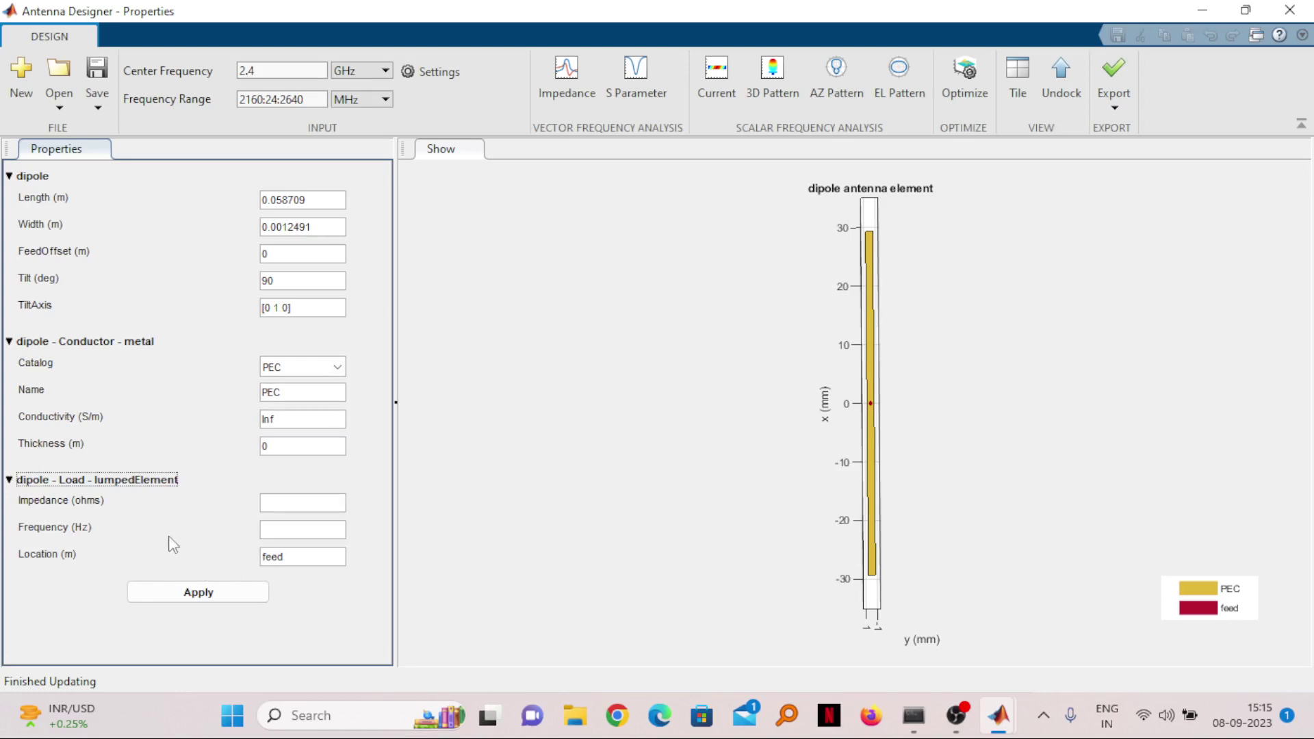
{"action": "left_click", "coordinate": [9, 480]}
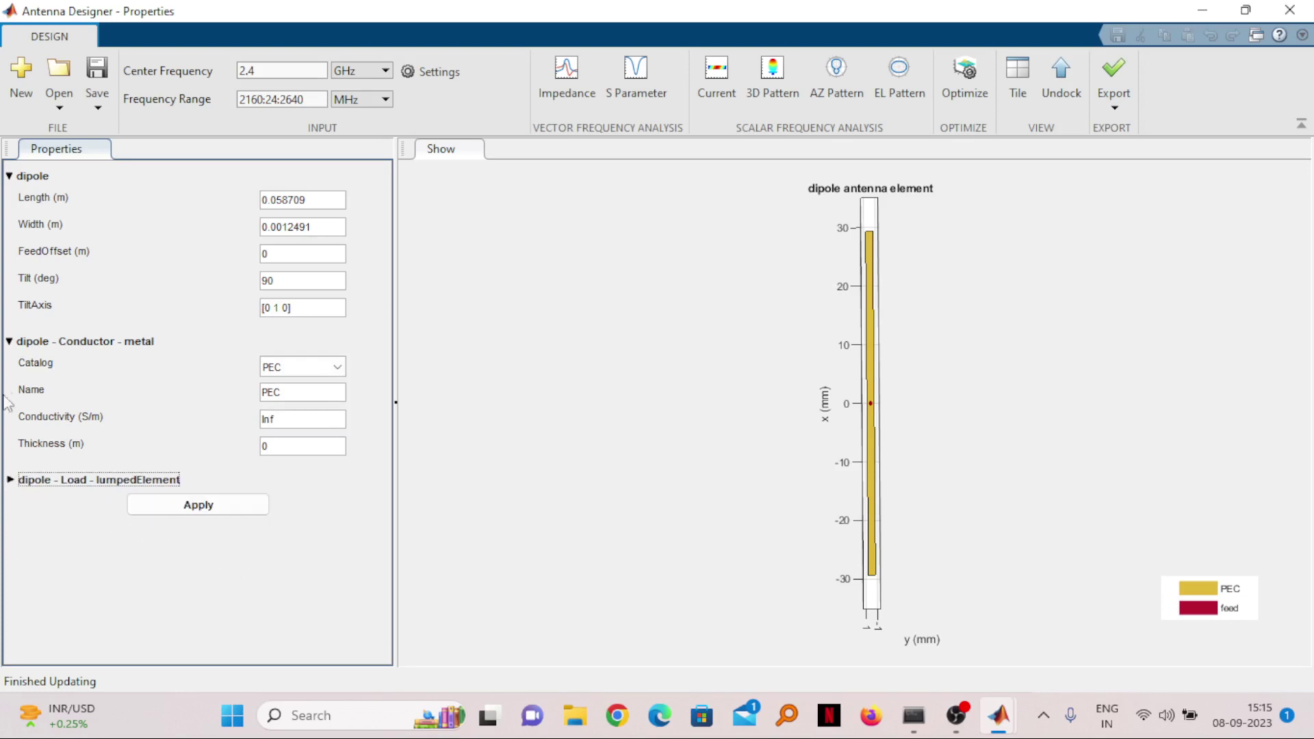
{"action": "left_click", "coordinate": [10, 341]}
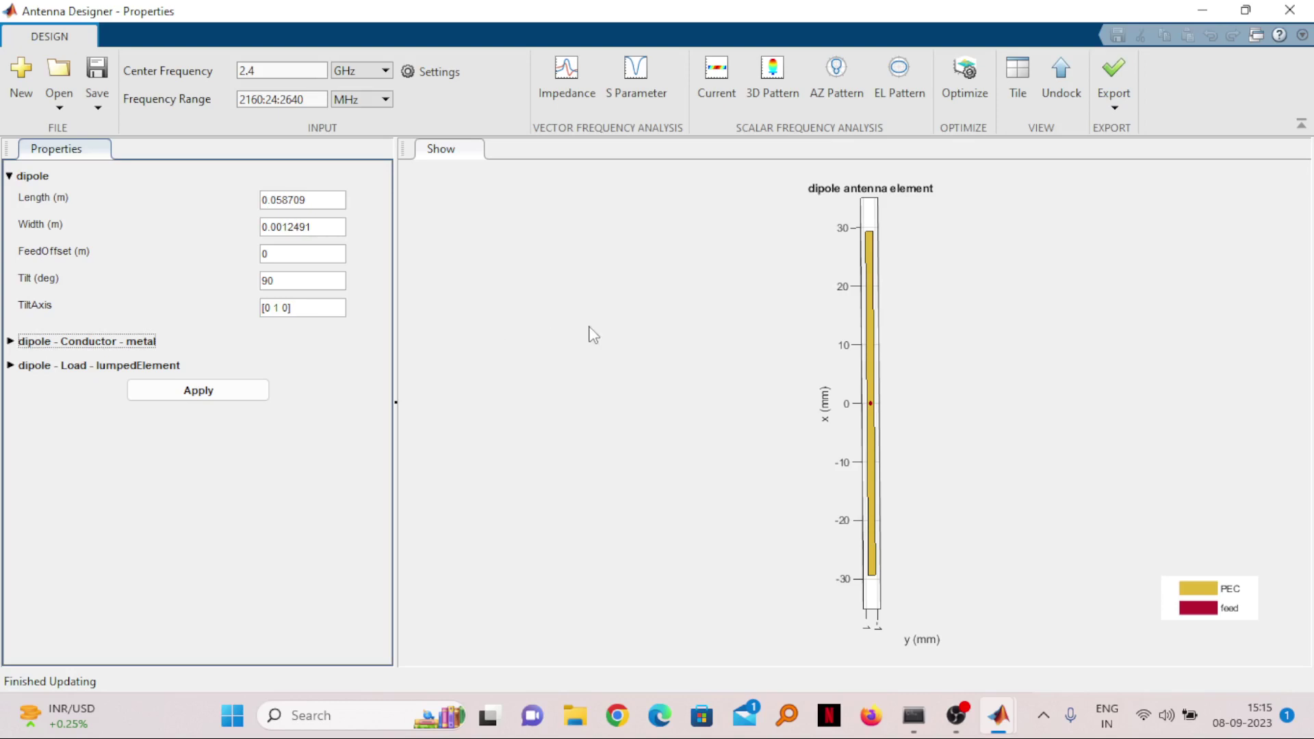
{"action": "left_click", "coordinate": [9, 176]}
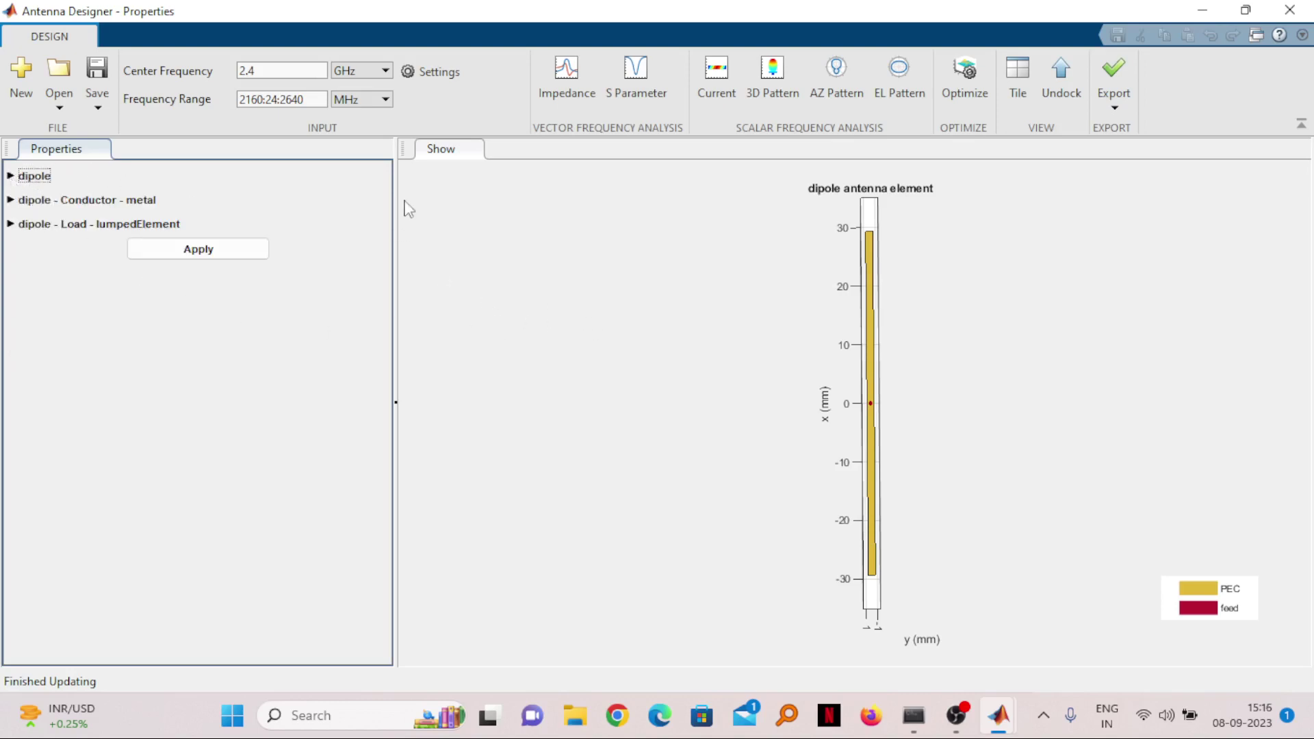
- Plot dB(S11), showing a dip to about -15 dB near 2.4 GHz
{"action": "left_click", "coordinate": [638, 82]}
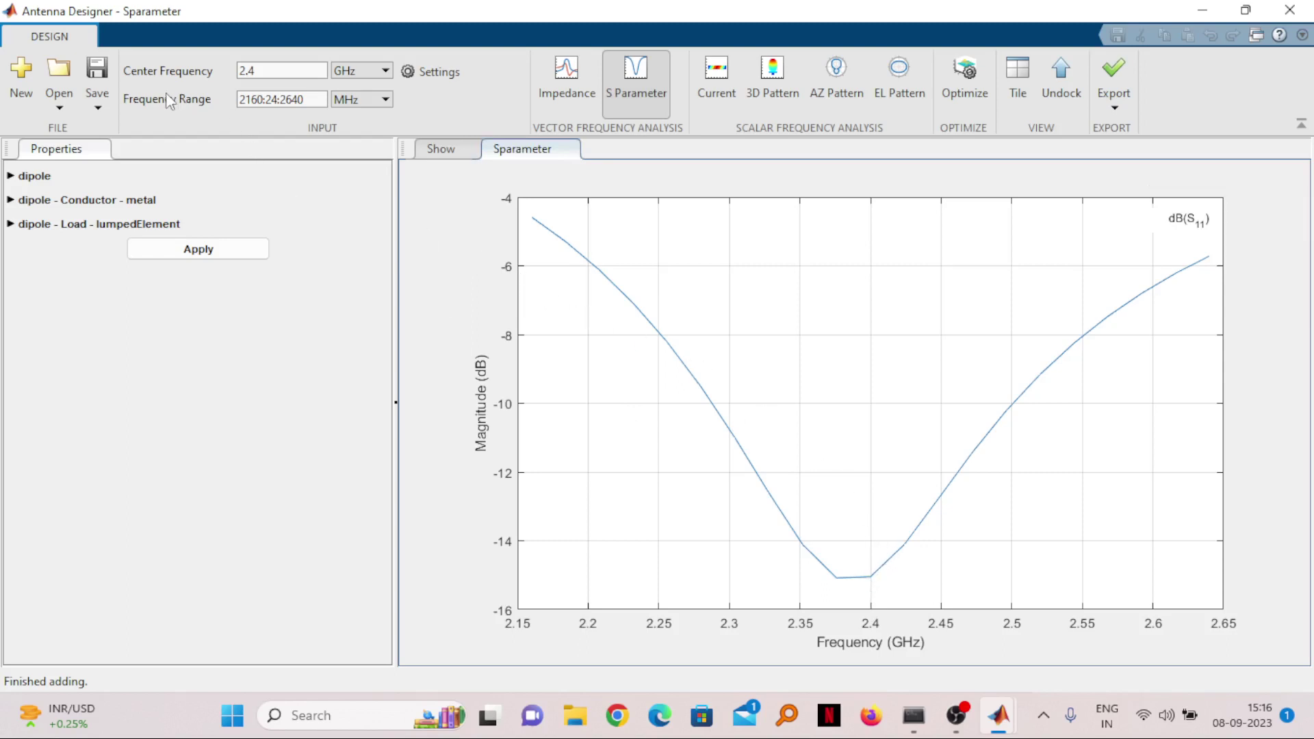
{"action": "left_click", "coordinate": [279, 91]}
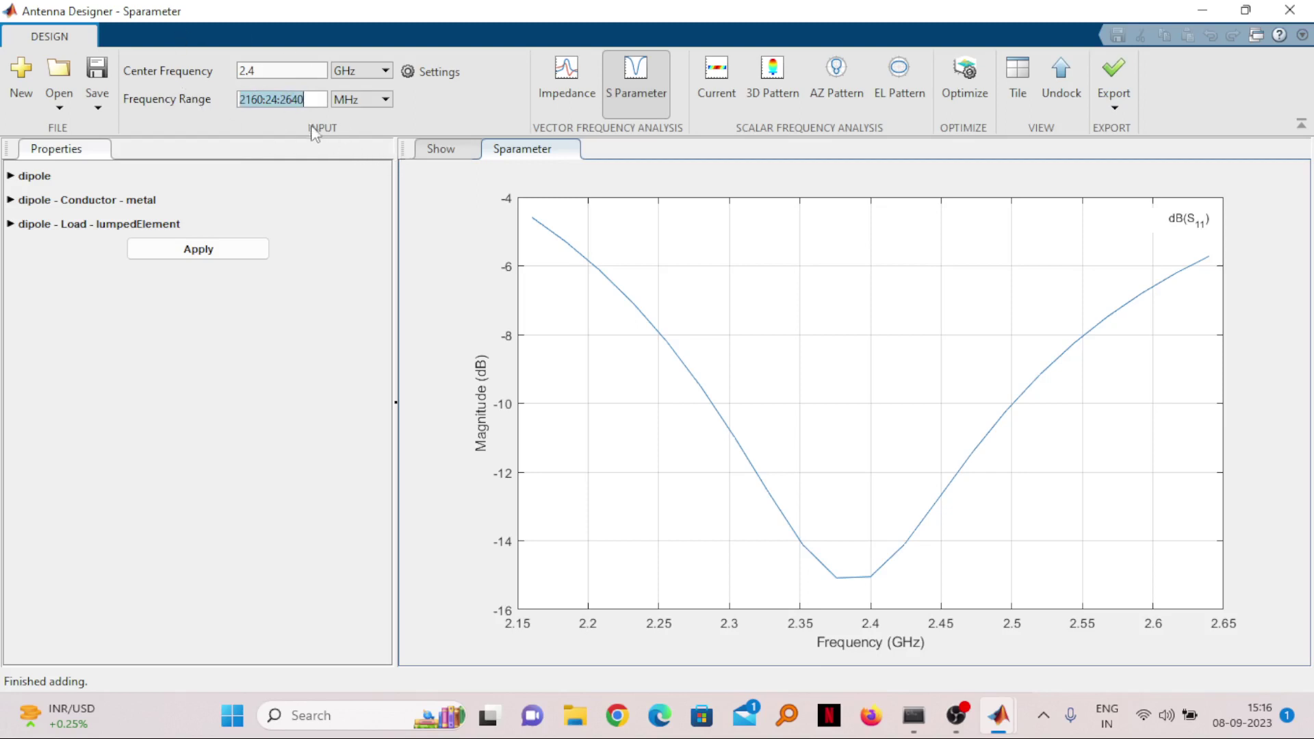
{"action": "left_click", "coordinate": [265, 102]}
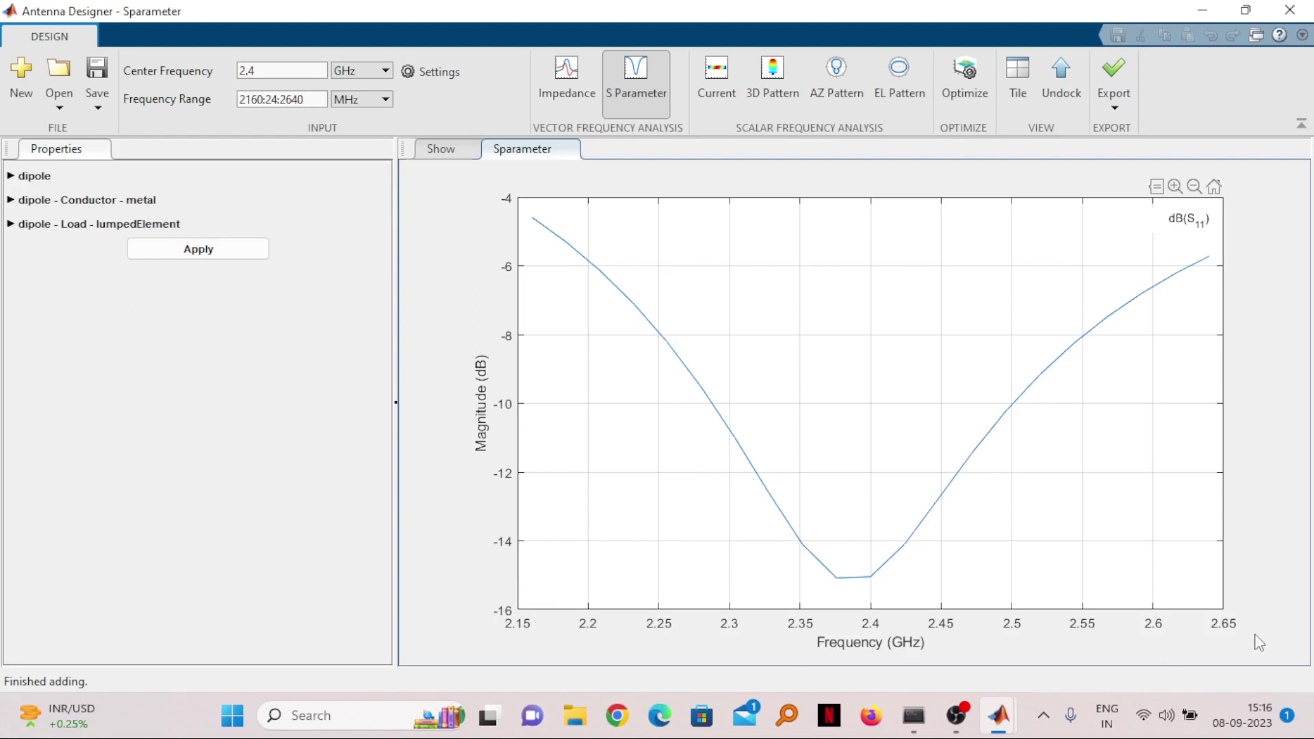
- Change the frequency range step from 24 to 15 MHz and rerun the sweep
{"action": "left_click", "coordinate": [278, 99]}
{"action": "key", "text": "BackSpace"}
{"action": "key", "text": "BackSpace"}
{"action": "type", "text": "15"}
{"action": "key", "text": "Return"}
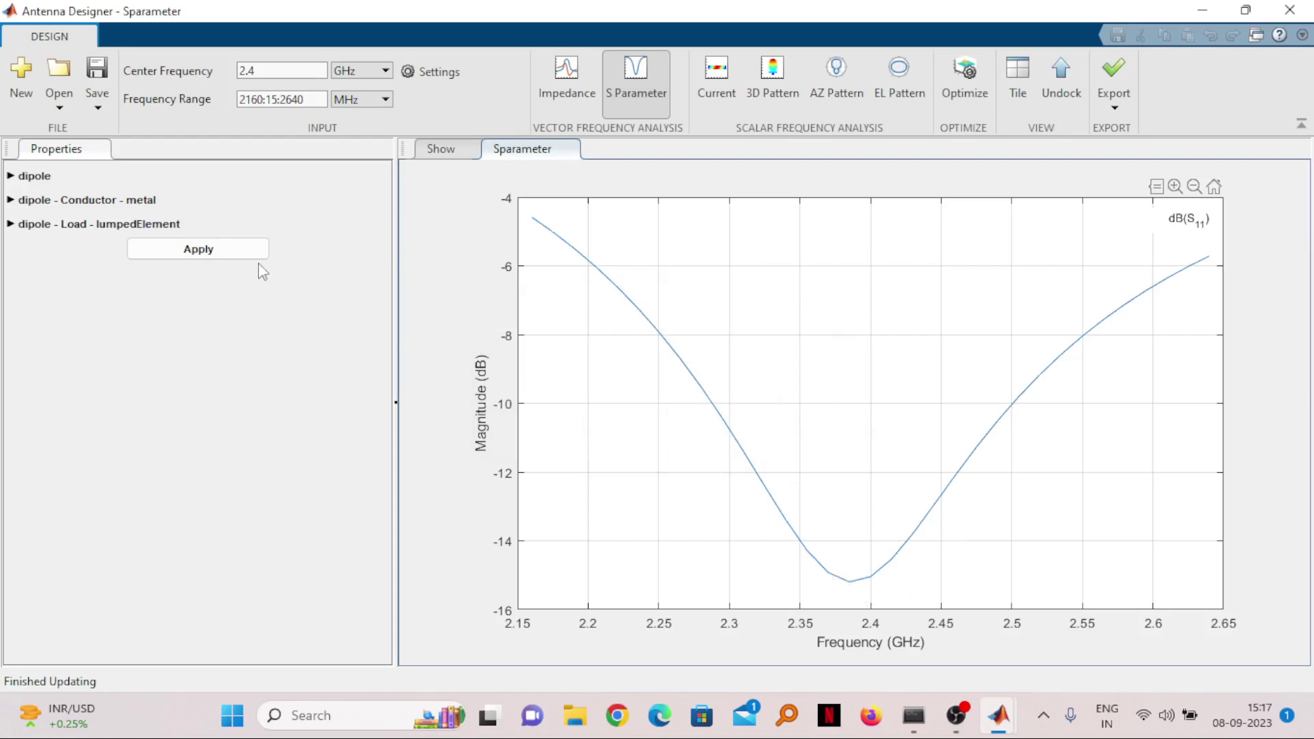
- Refine the step to 10 MHz, making the range 2160:10:2640 MHz
{"action": "left_click", "coordinate": [277, 99]}
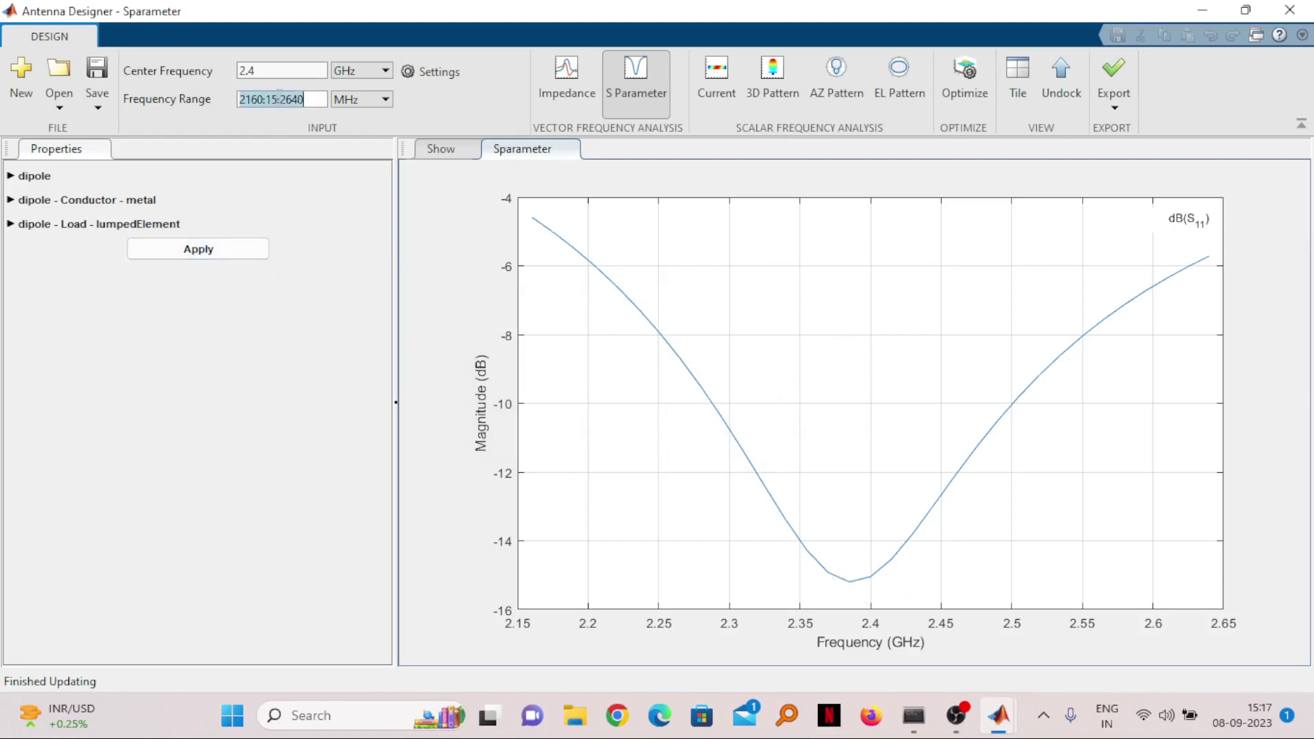
{"action": "left_click", "coordinate": [277, 99]}
{"action": "key", "text": "BackSpace"}
{"action": "type", "text": "0"}
{"action": "key", "text": "Return"}
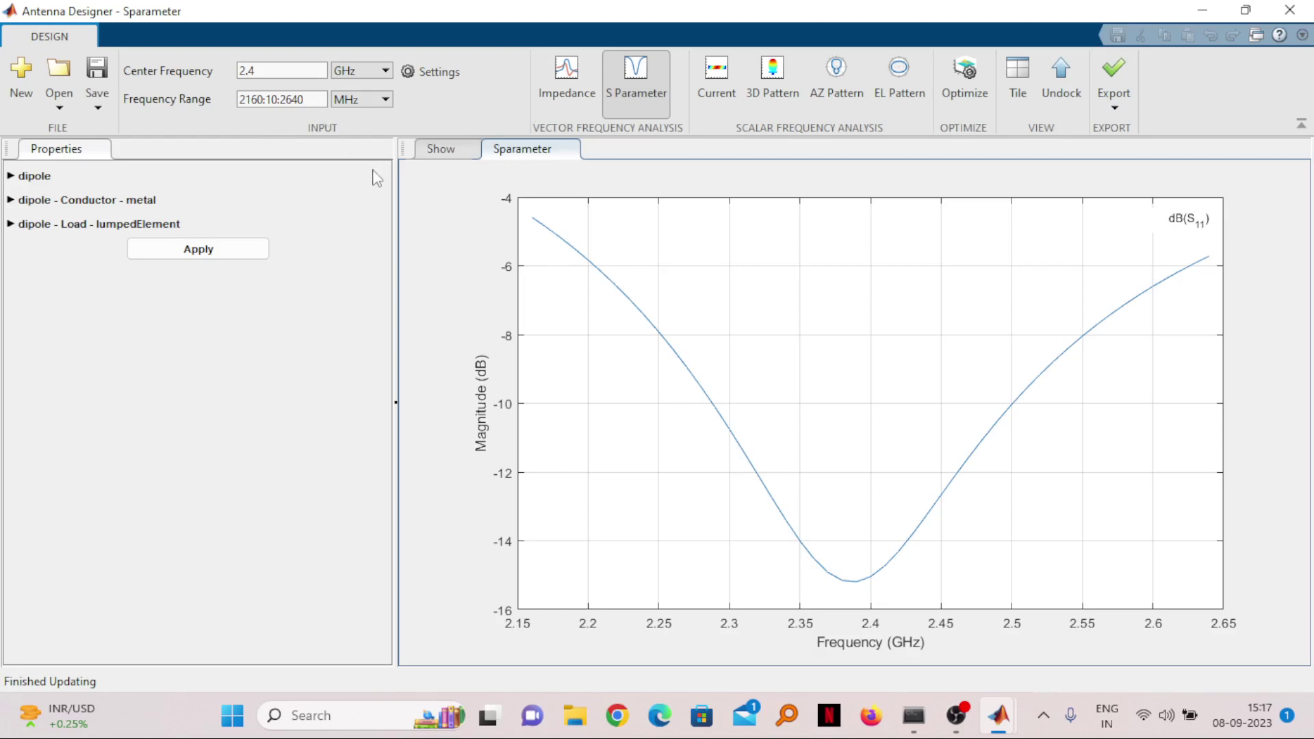
{"action": "double_click", "coordinate": [266, 71]}
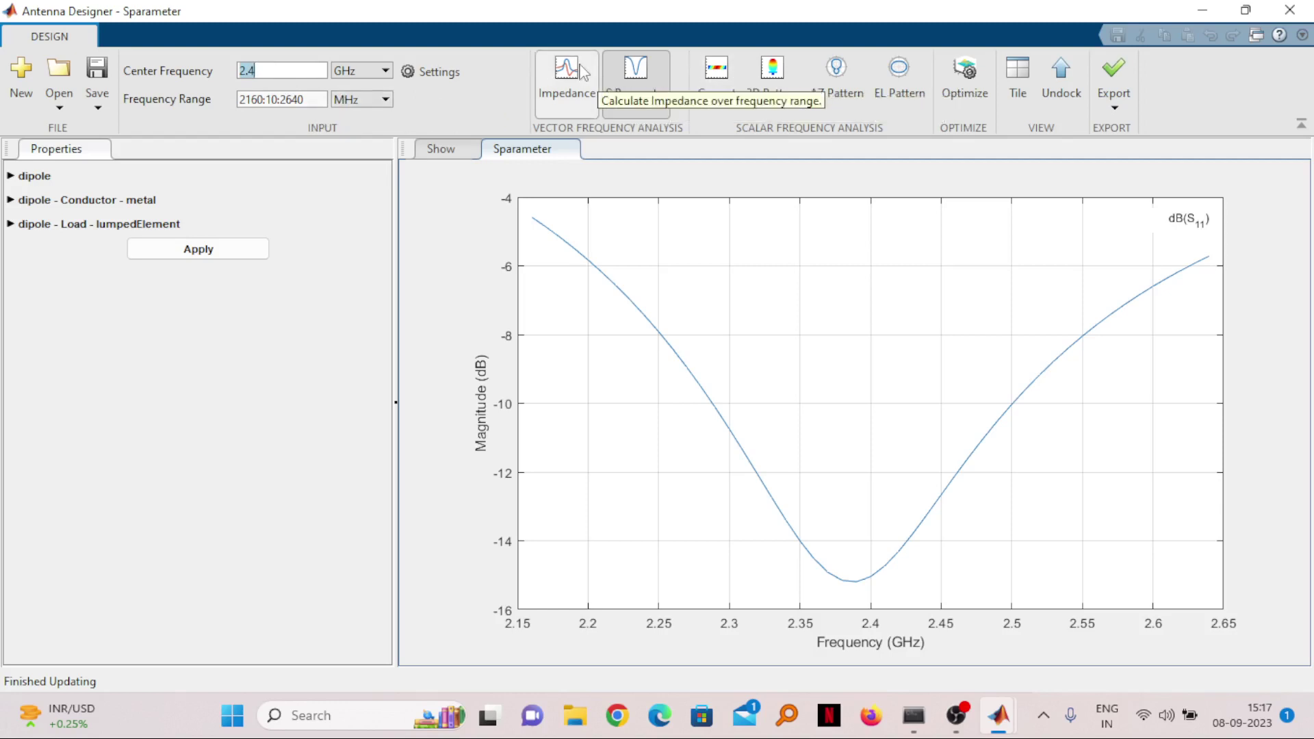
- Plot the dipole's impedance, with reactance crossing zero near 2.42 GHz
{"action": "left_click", "coordinate": [580, 71]}
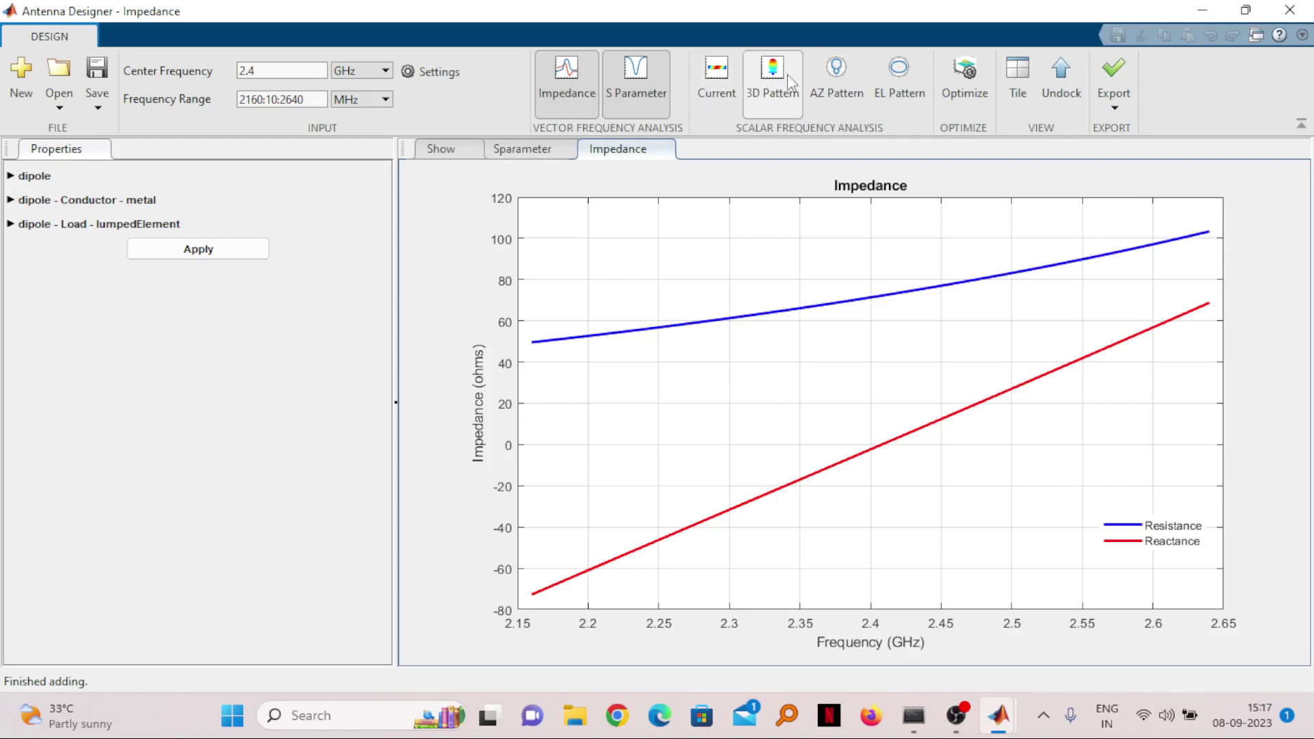
- Plot the dipole's 3D directivity at 2.4 GHz (peak 2.1 dBi) and rotate it to front and side views
{"action": "left_click", "coordinate": [779, 80]}
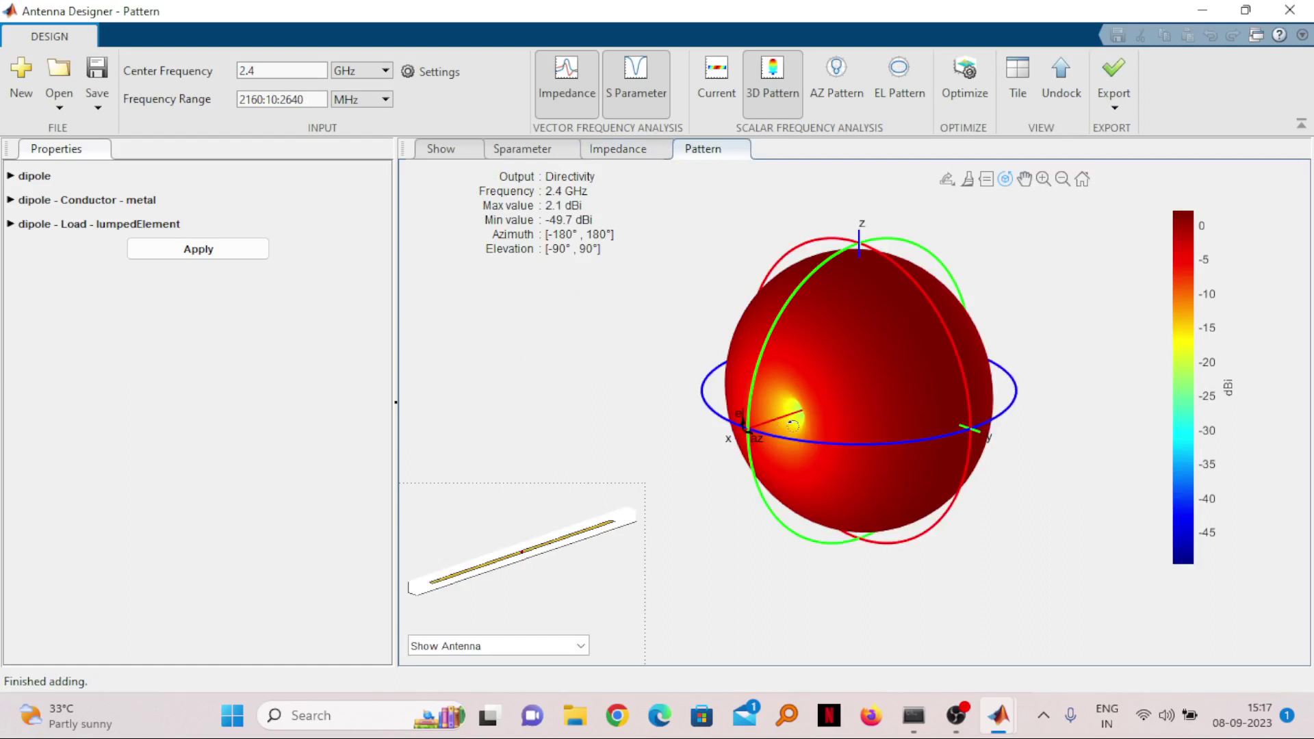
{"action": "left_click_drag", "start_coordinate": [793, 425], "coordinate": [924, 366]}
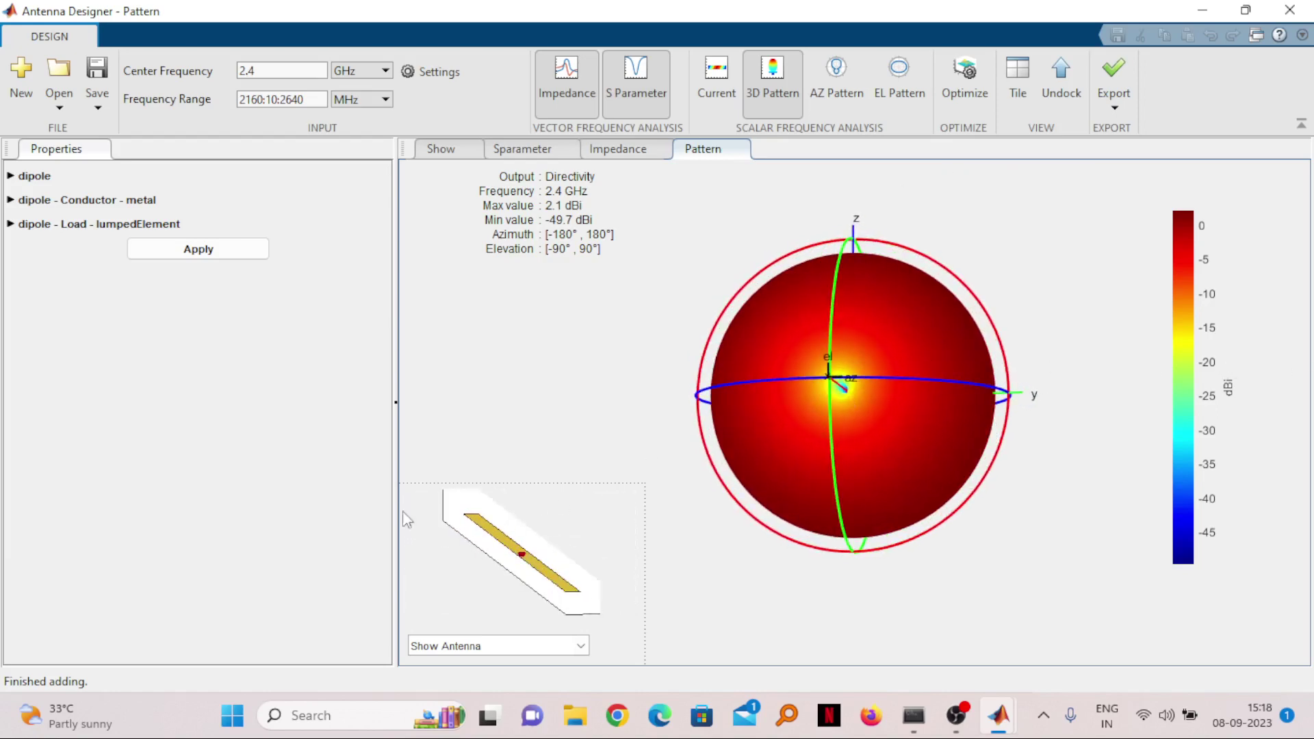
{"action": "left_click_drag", "start_coordinate": [847, 404], "coordinate": [647, 431]}
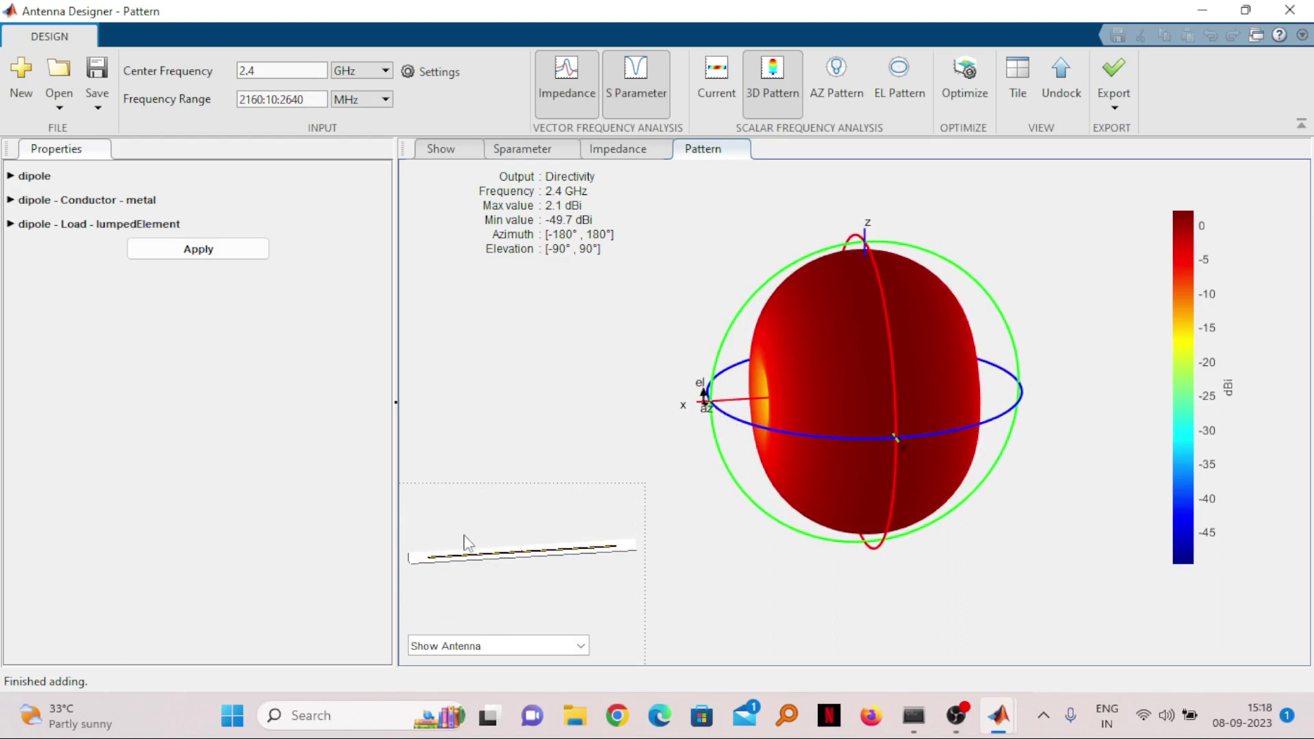
{"action": "left_click_drag", "start_coordinate": [753, 438], "coordinate": [1110, 227]}
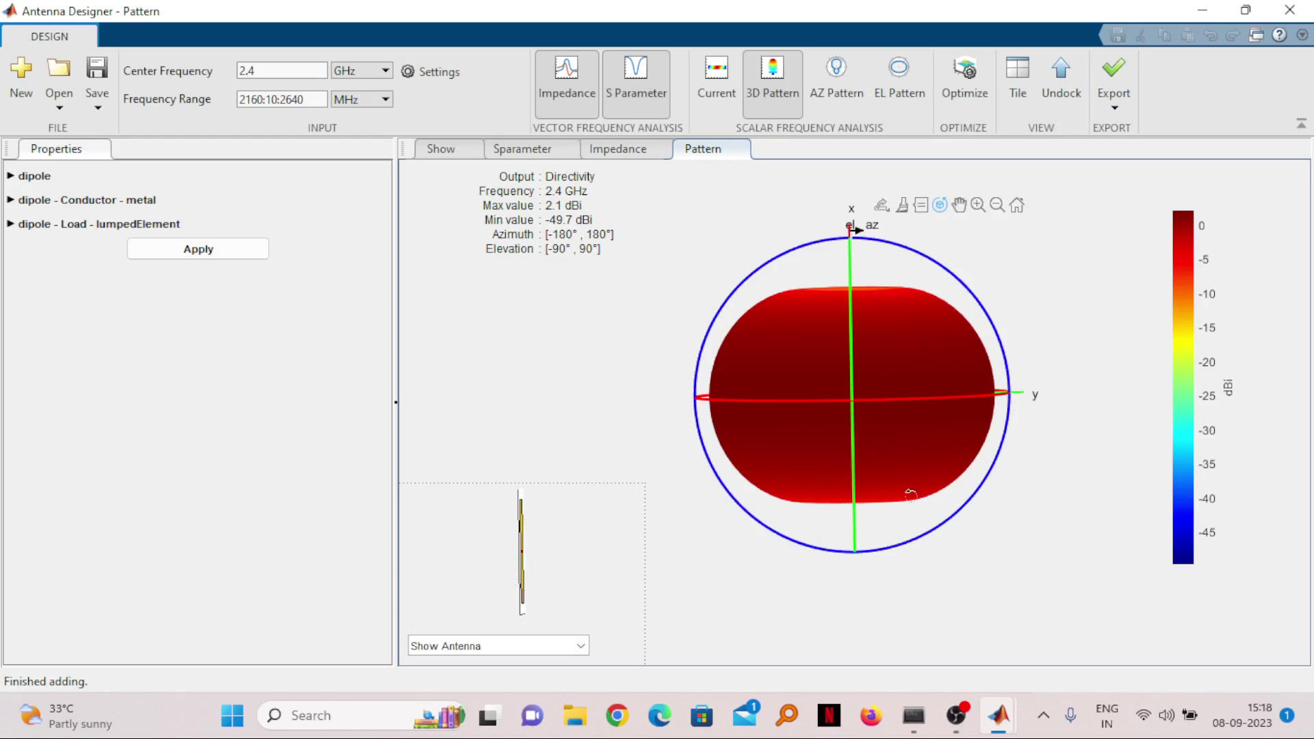
{"action": "left_click_drag", "start_coordinate": [769, 434], "coordinate": [810, 442]}
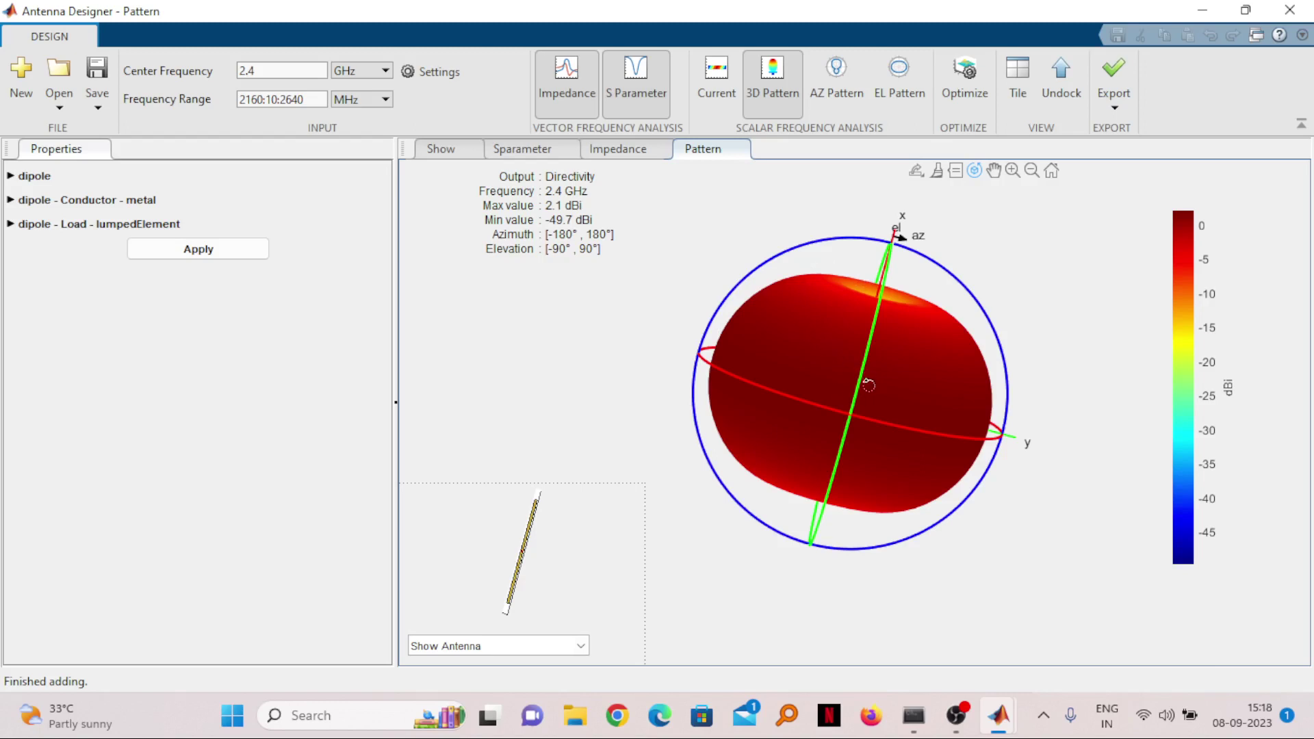
- Compute and rotate the dipole's current distribution, then plot its 2.40 GHz elevation pattern
{"action": "left_click", "coordinate": [726, 75]}
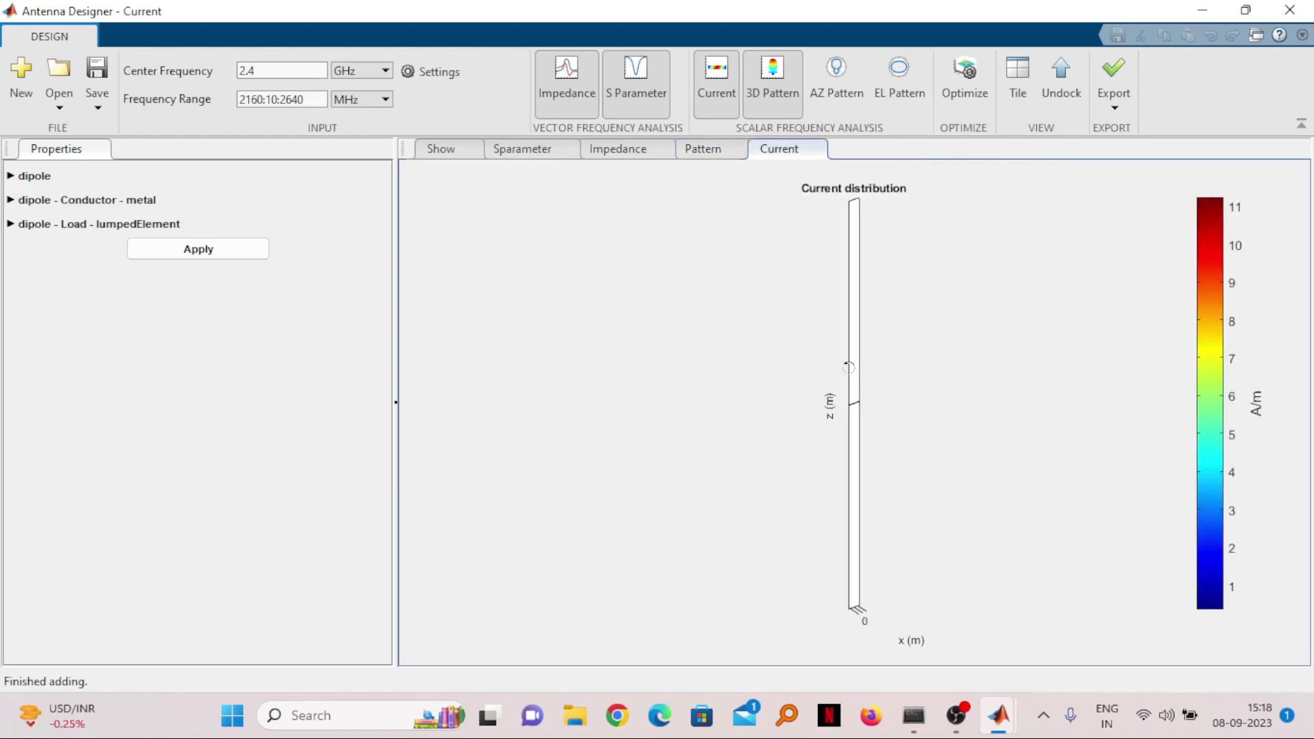
{"action": "left_click_drag", "start_coordinate": [856, 397], "coordinate": [930, 334]}
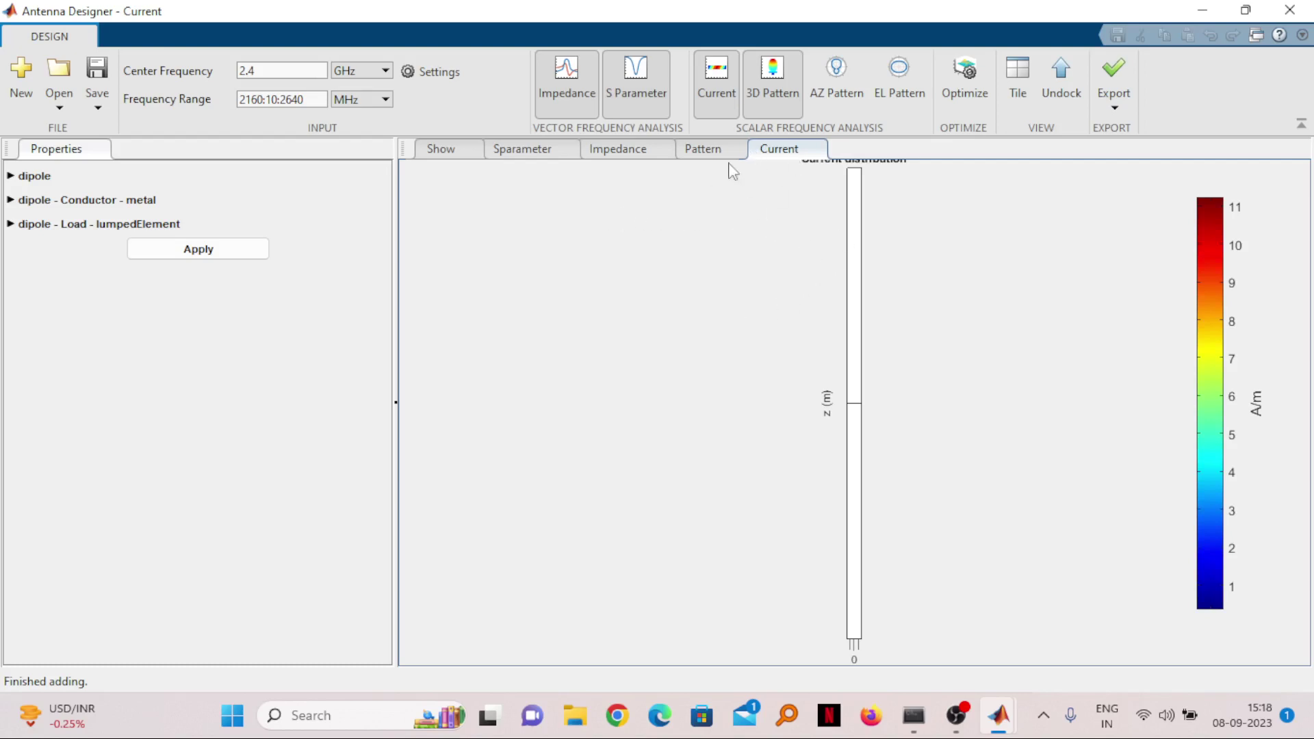
{"action": "left_click", "coordinate": [900, 78]}
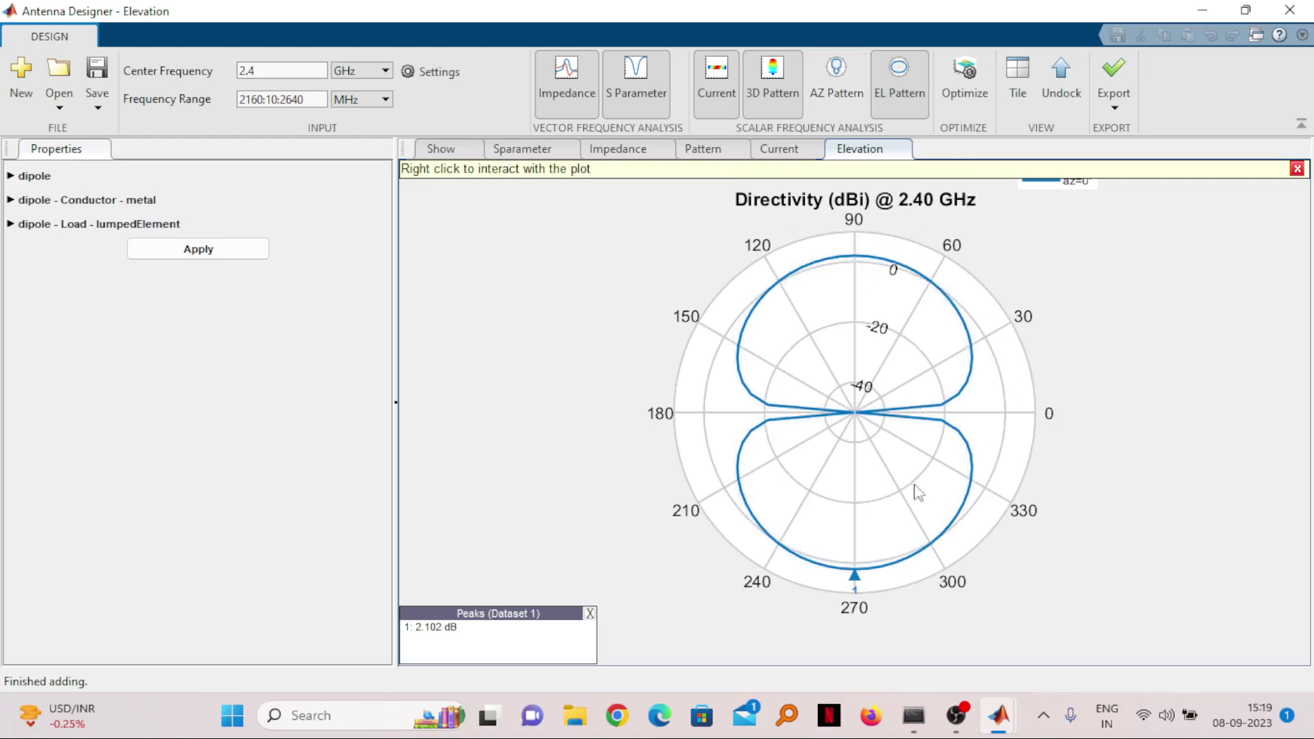
- Add the azimuth directivity pattern at 2.40 GHz (el=0°, peak 2.1 dB)
{"action": "left_click", "coordinate": [841, 89]}
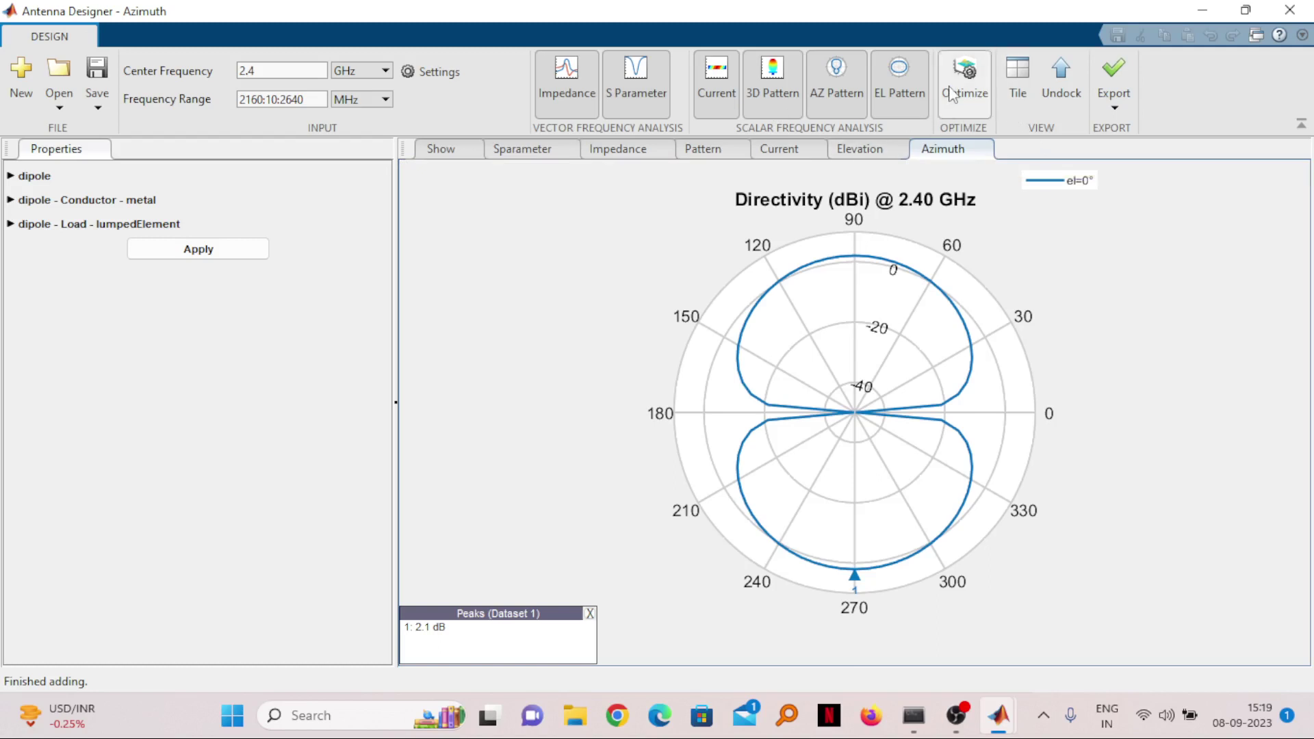
- Open the optimizer, tick and untick Length (m) as a design variable, and leave without running
{"action": "left_click", "coordinate": [952, 94]}
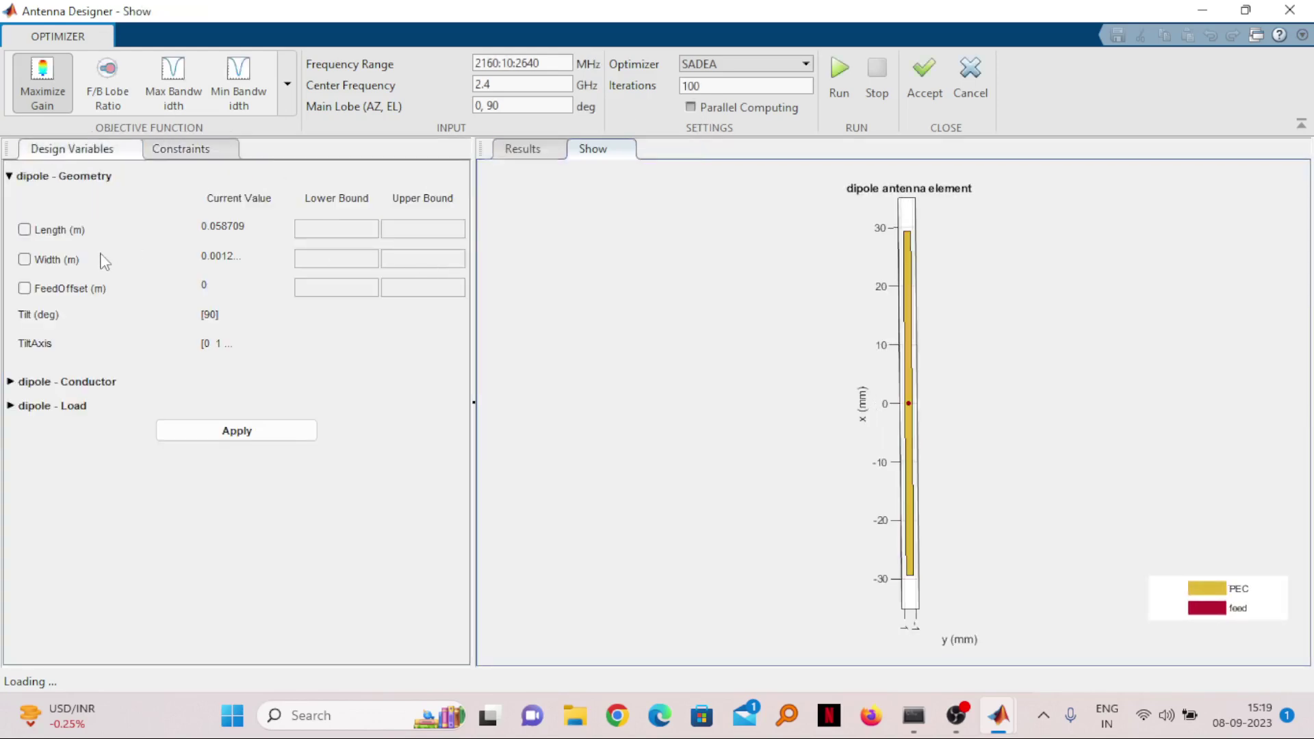
{"action": "left_click", "coordinate": [24, 229]}
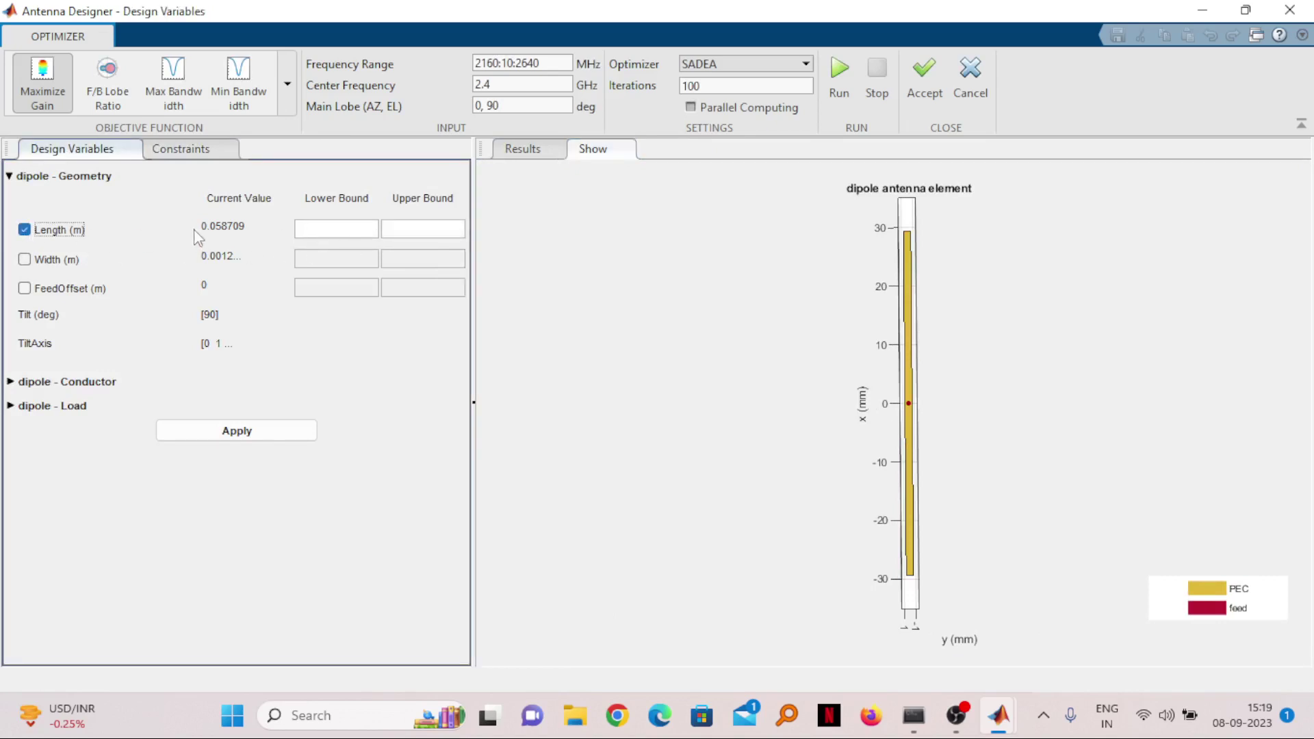
{"action": "left_click", "coordinate": [366, 229]}
{"action": "left_click", "coordinate": [25, 231]}
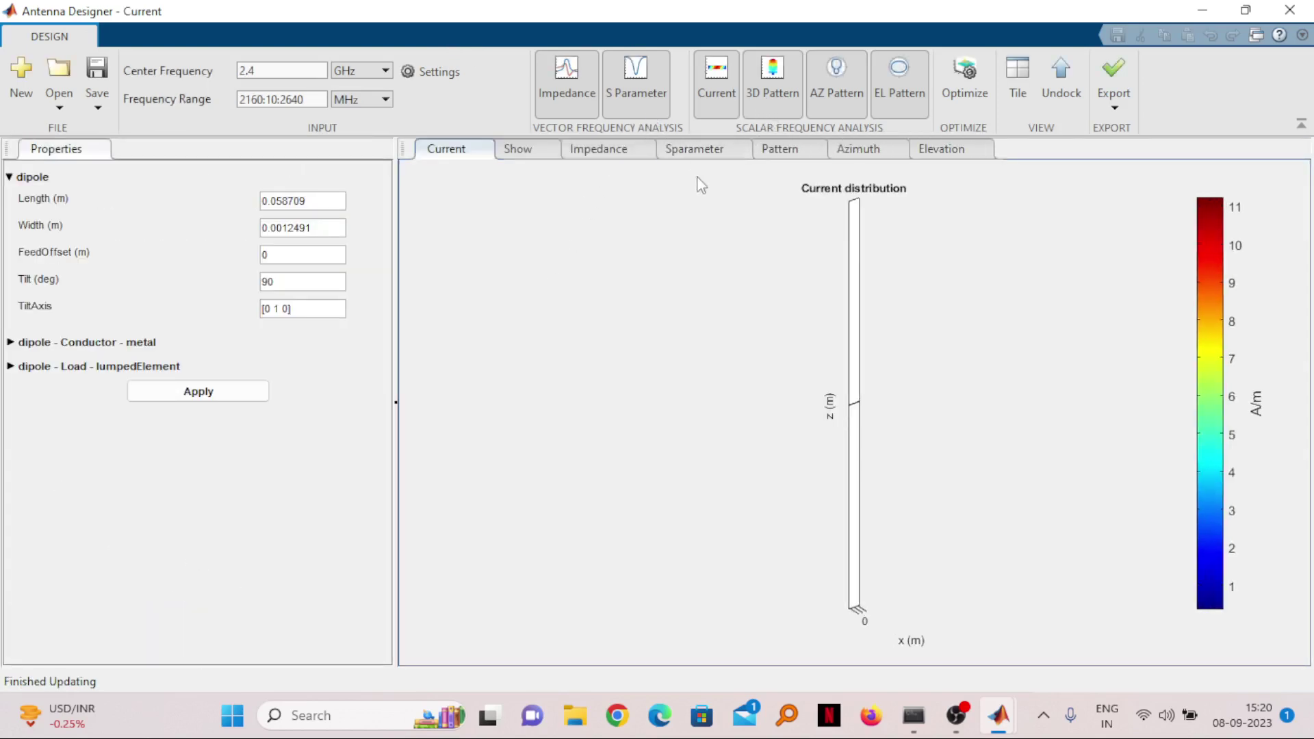
- Review the geometry, impedance, S-parameter, 3D, azimuth and elevation results, then show the export choices
{"action": "left_click", "coordinate": [531, 158]}
{"action": "left_click", "coordinate": [606, 156]}
{"action": "left_click", "coordinate": [685, 158]}
{"action": "left_click", "coordinate": [791, 159]}
{"action": "left_click", "coordinate": [871, 159]}
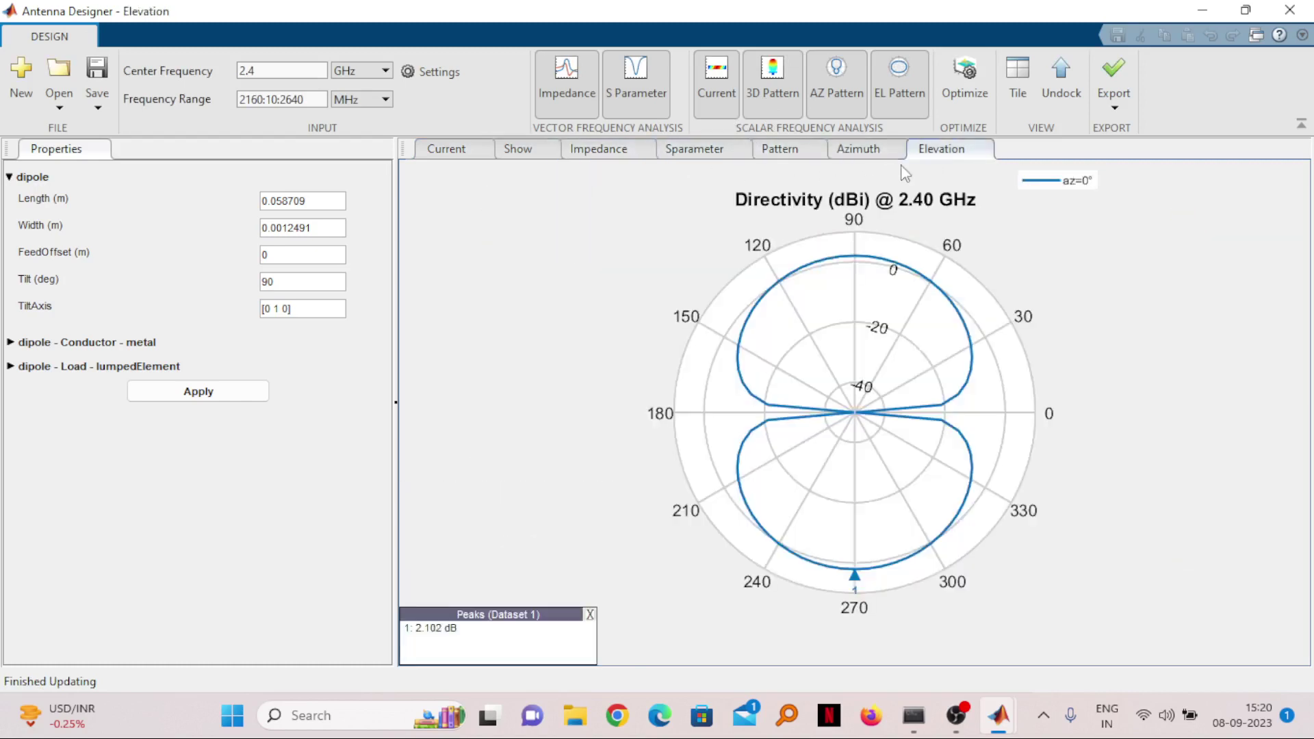
{"action": "left_click", "coordinate": [943, 159]}
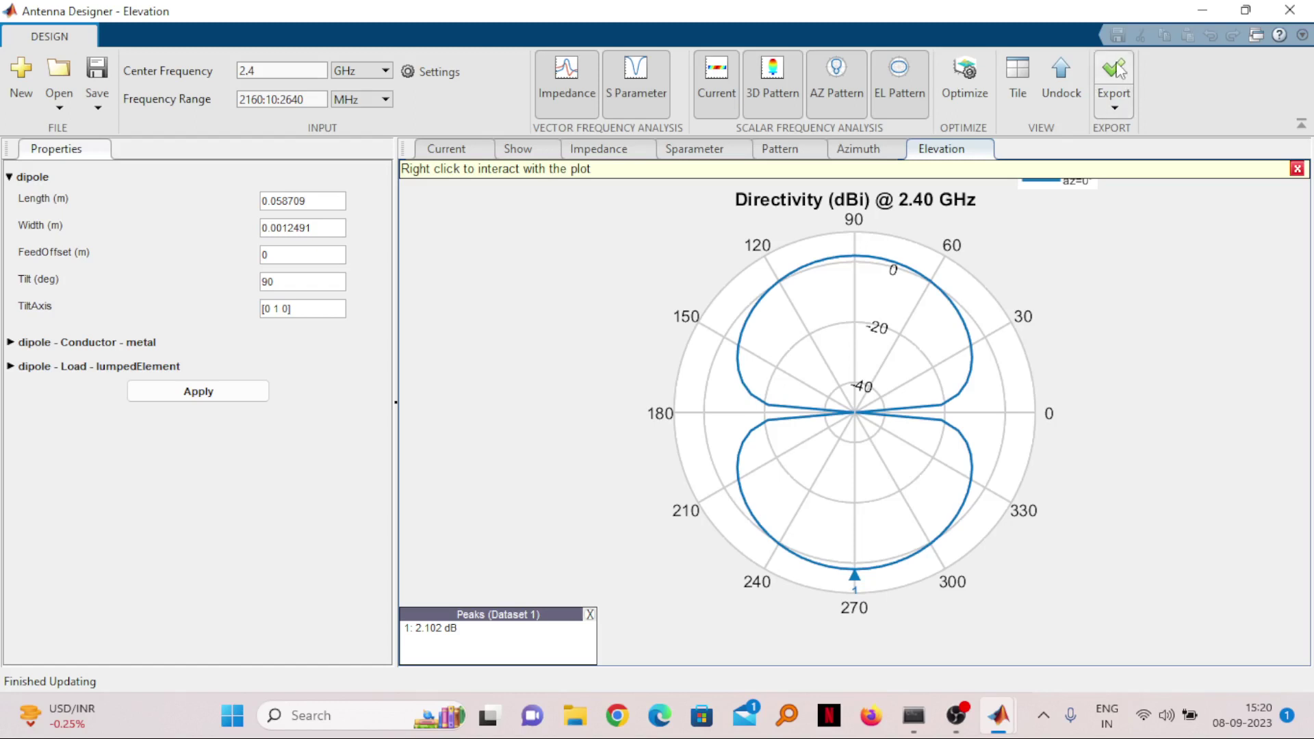
{"action": "left_click", "coordinate": [1118, 103]}
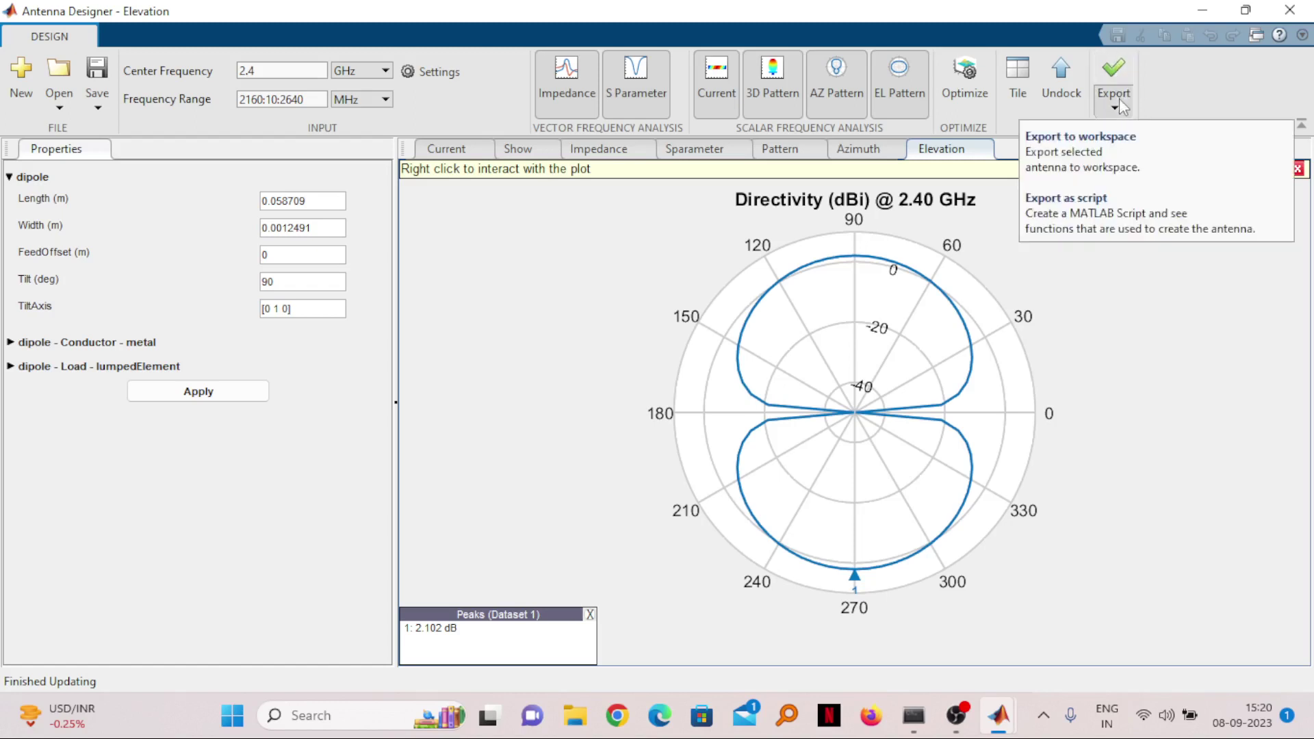
{"action": "left_click", "coordinate": [1095, 225]}
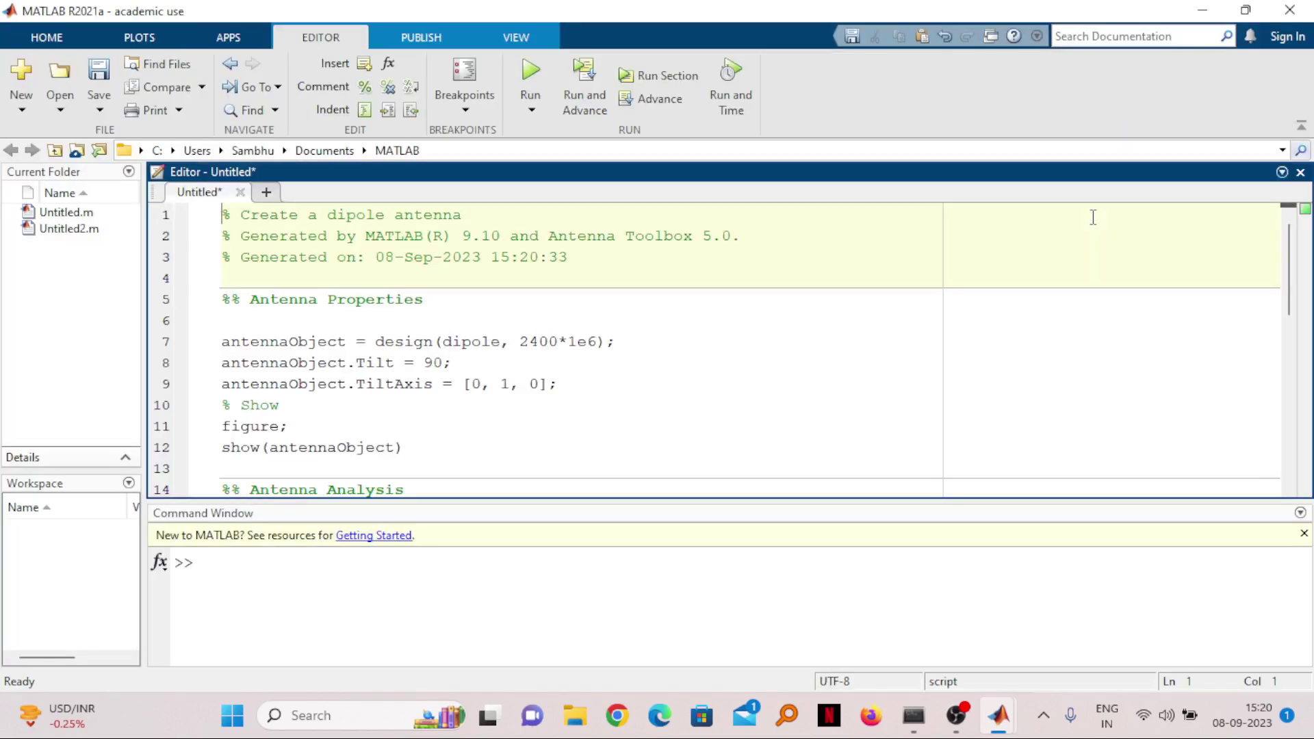
{"action": "left_click", "coordinate": [433, 342]}
{"action": "scroll", "coordinate": [344, 327], "scroll_direction": "down", "scroll_amount": 1}
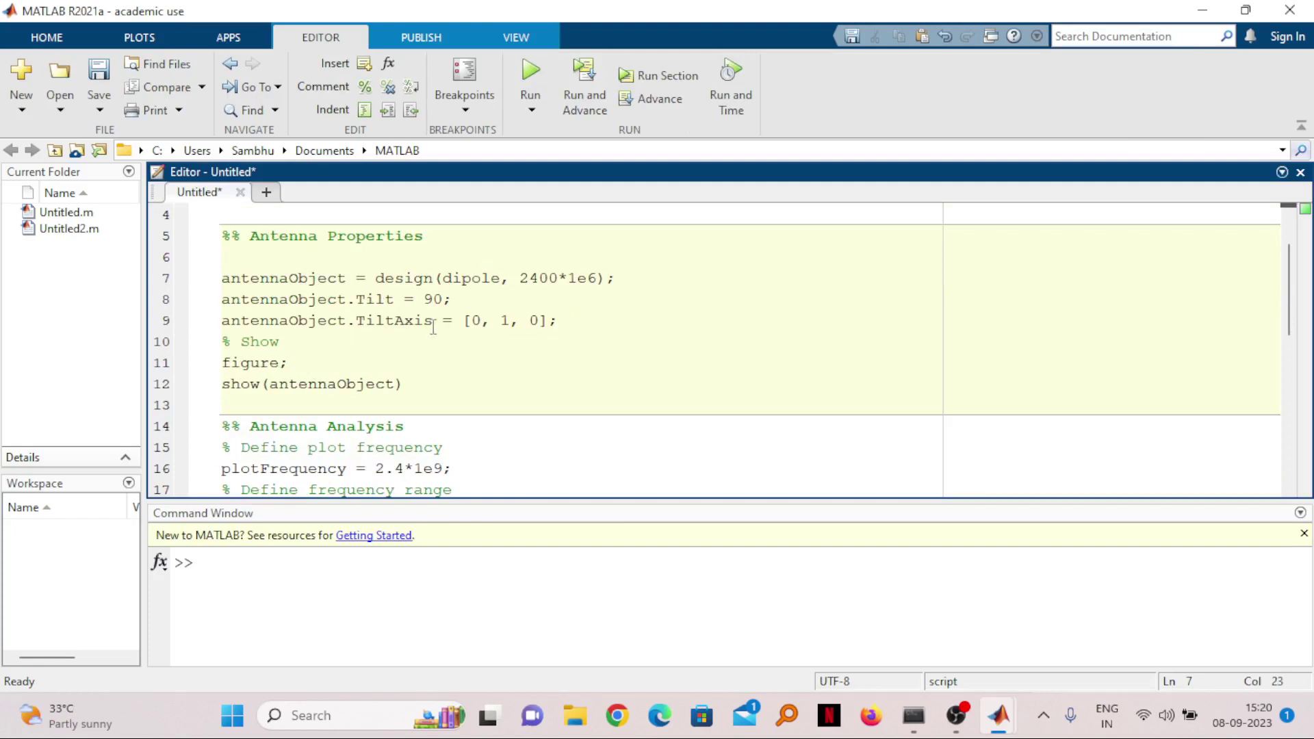
{"action": "left_click_drag", "start_coordinate": [568, 278], "coordinate": [521, 280]}
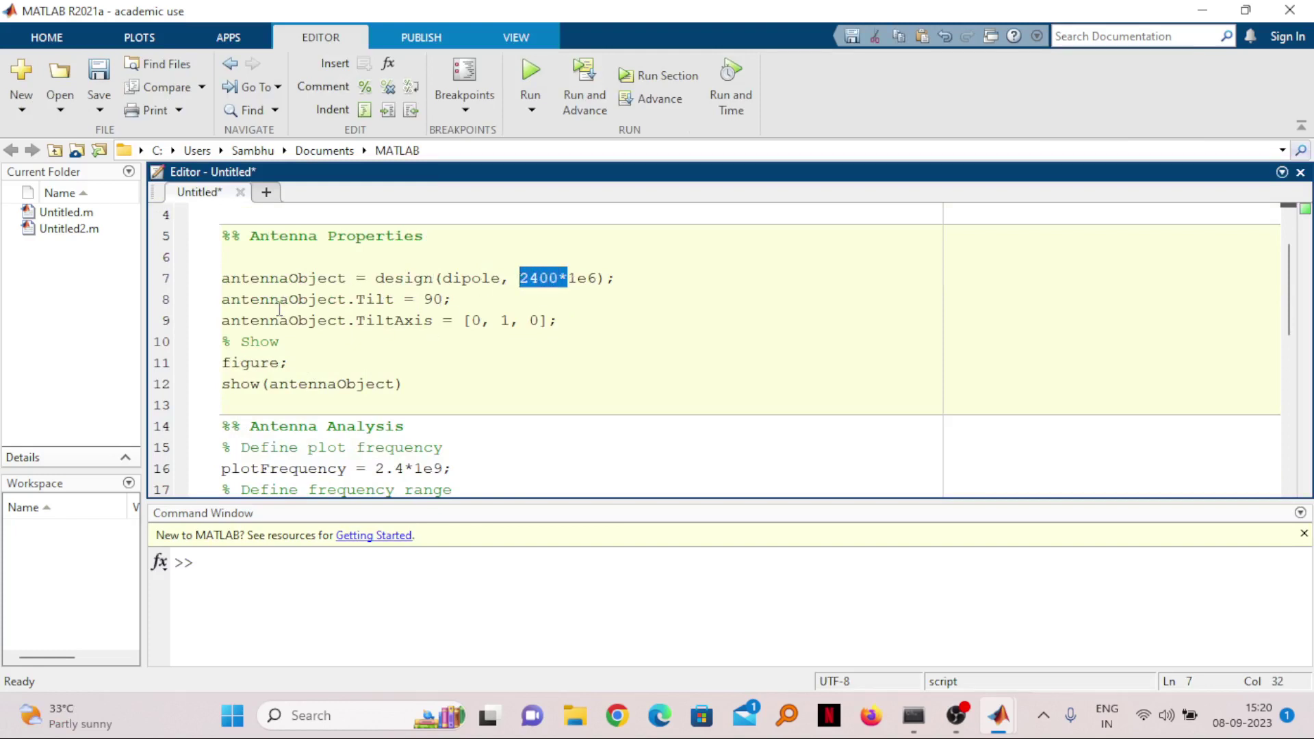
{"action": "scroll", "coordinate": [502, 311], "scroll_direction": "down", "scroll_amount": 5}
{"action": "scroll", "coordinate": [259, 317], "scroll_direction": "down", "scroll_amount": 2}
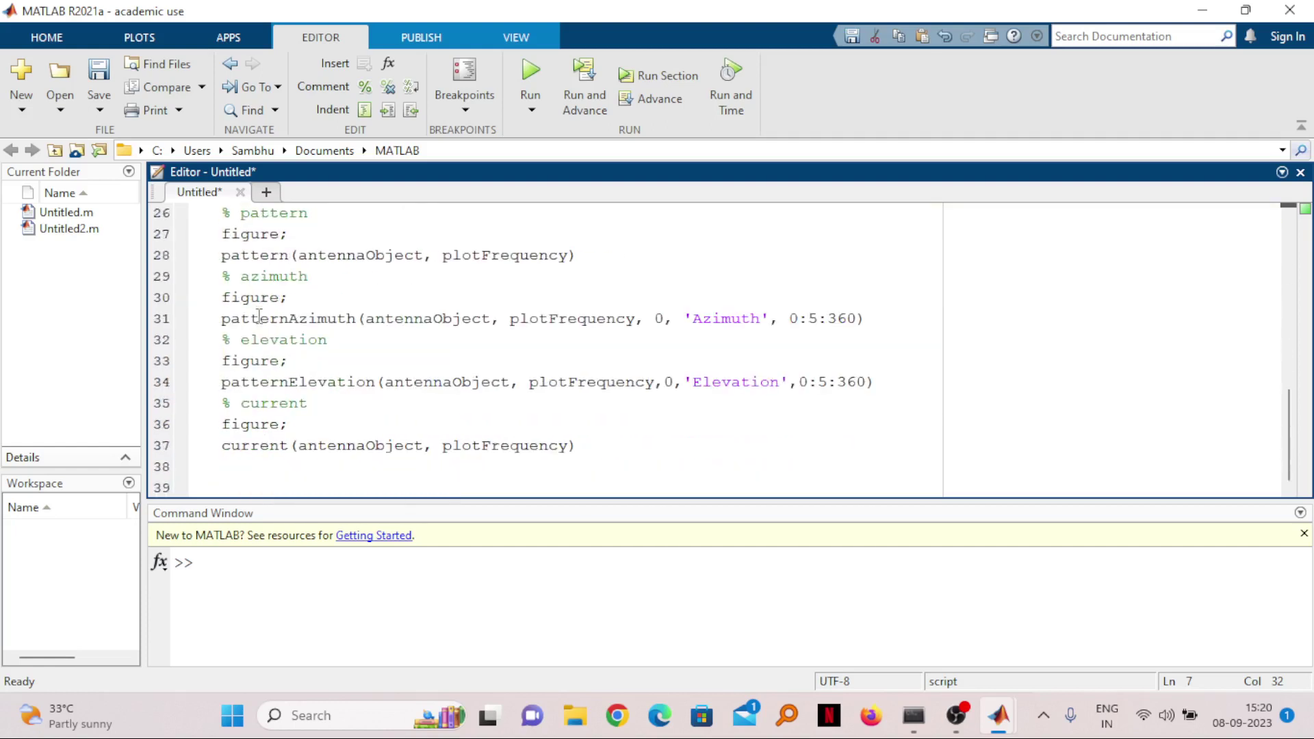
{"action": "scroll", "coordinate": [381, 303], "scroll_direction": "up", "scroll_amount": 1}
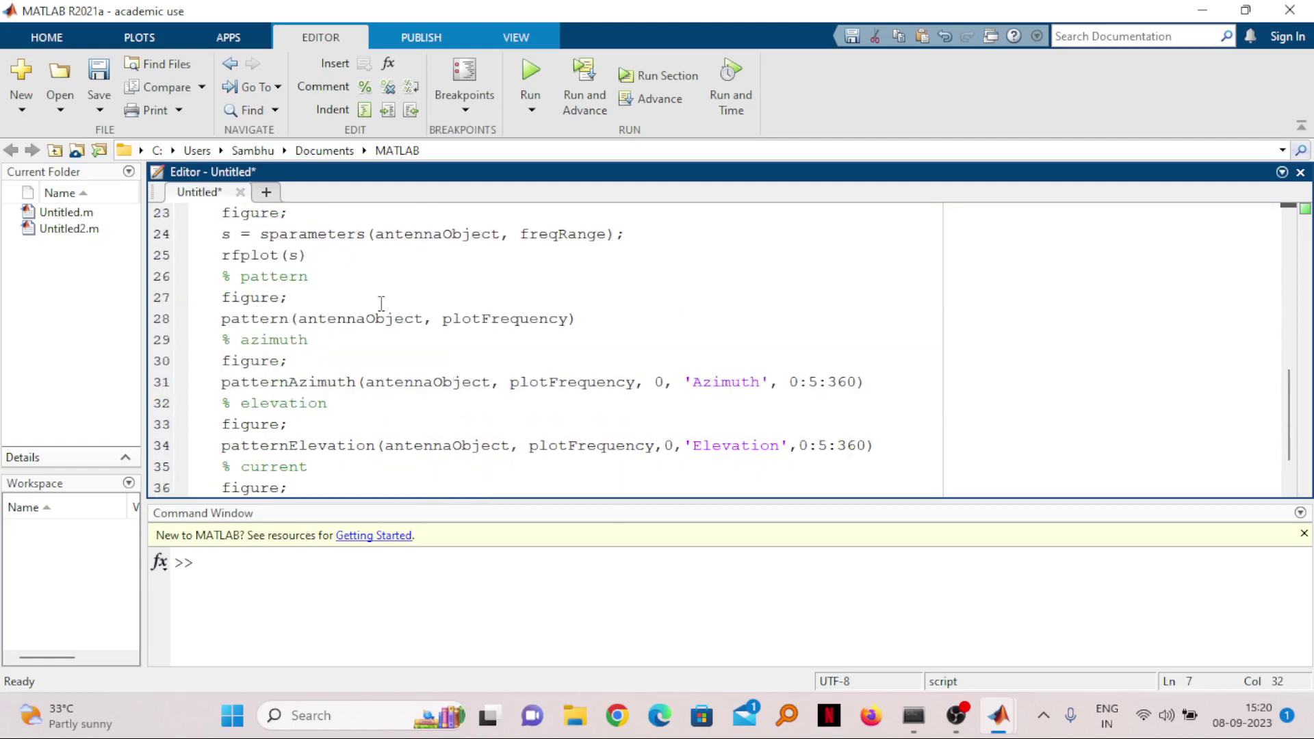
{"action": "scroll", "coordinate": [381, 303], "scroll_direction": "down", "scroll_amount": 1}
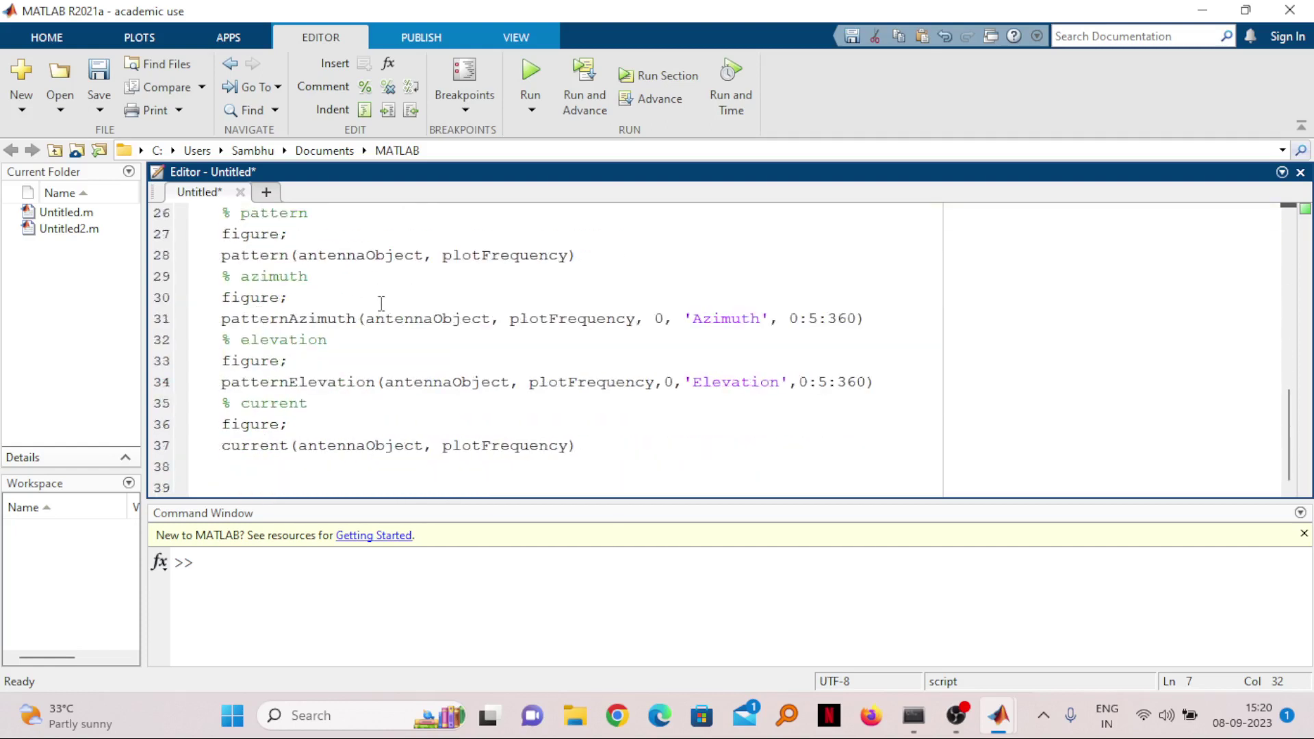
{"action": "scroll", "coordinate": [381, 303], "scroll_direction": "up", "scroll_amount": 4}
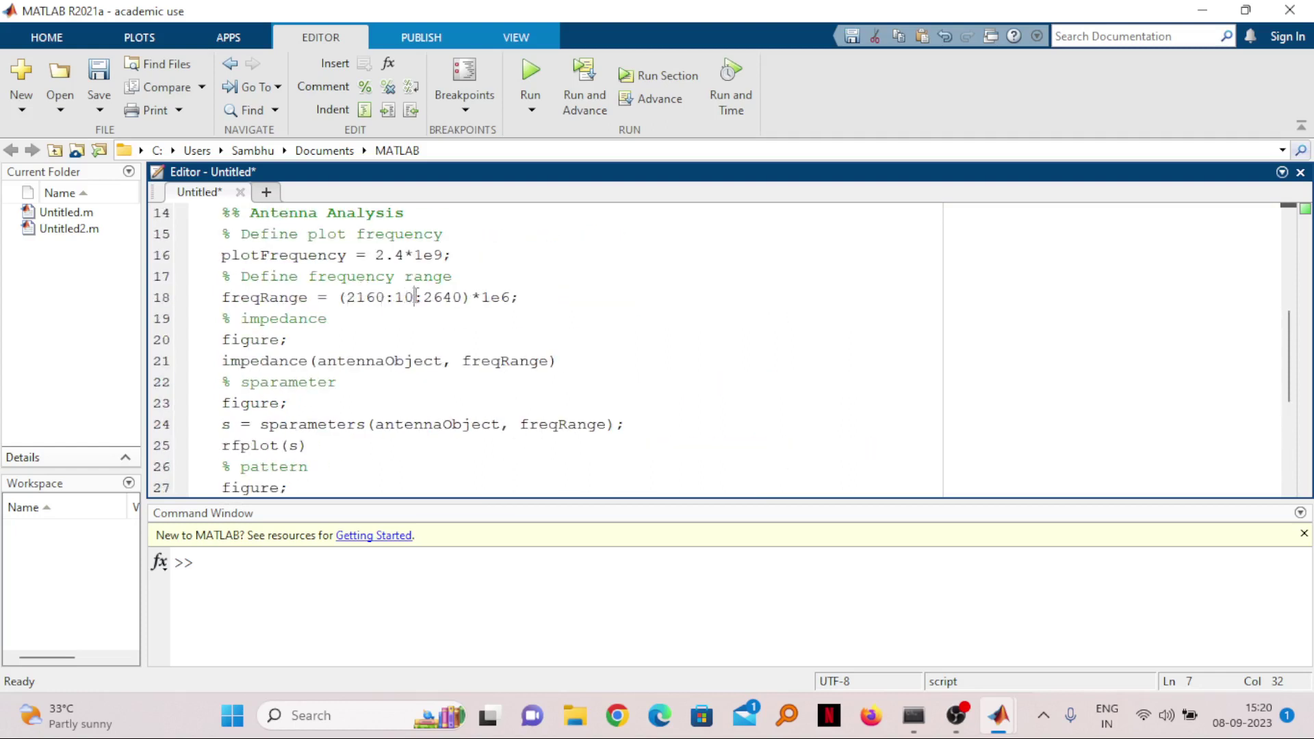
{"action": "left_click_drag", "start_coordinate": [415, 297], "coordinate": [433, 255]}
{"action": "scroll", "coordinate": [425, 303], "scroll_direction": "up", "scroll_amount": 3}
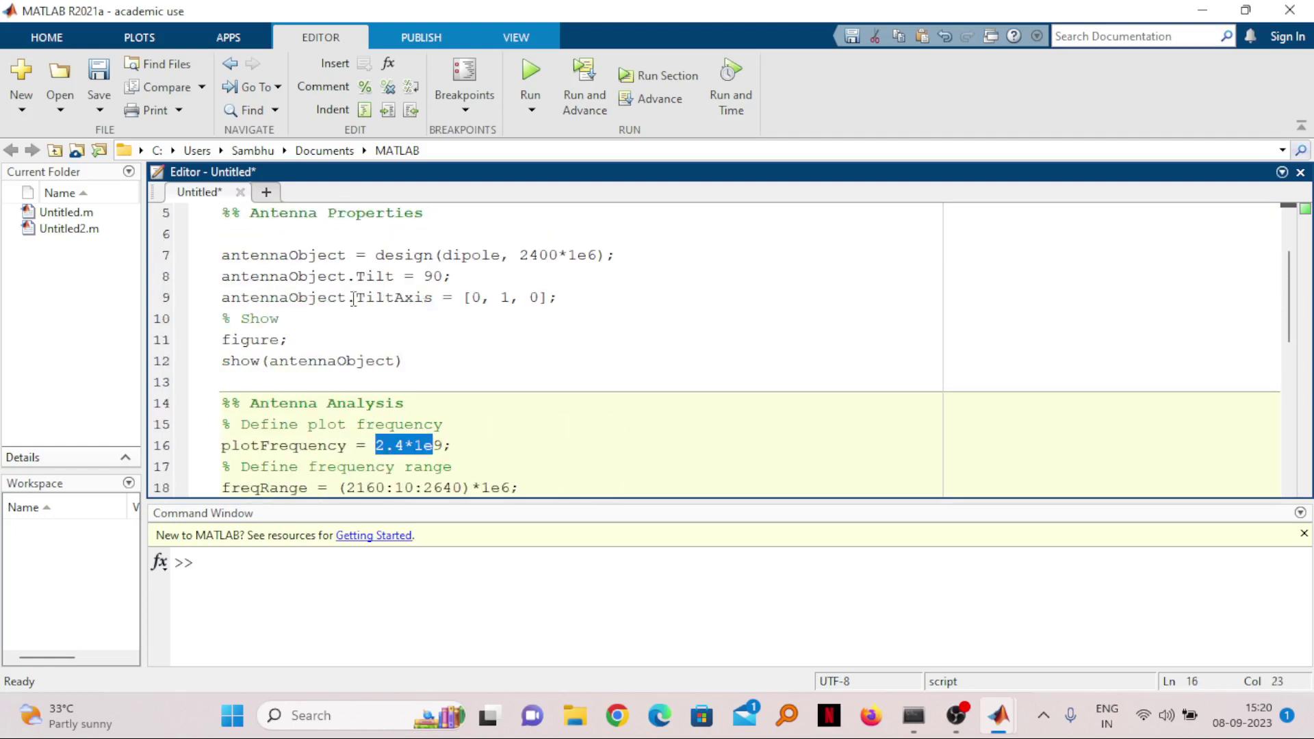
{"action": "left_click_drag", "start_coordinate": [521, 256], "coordinate": [557, 260]}
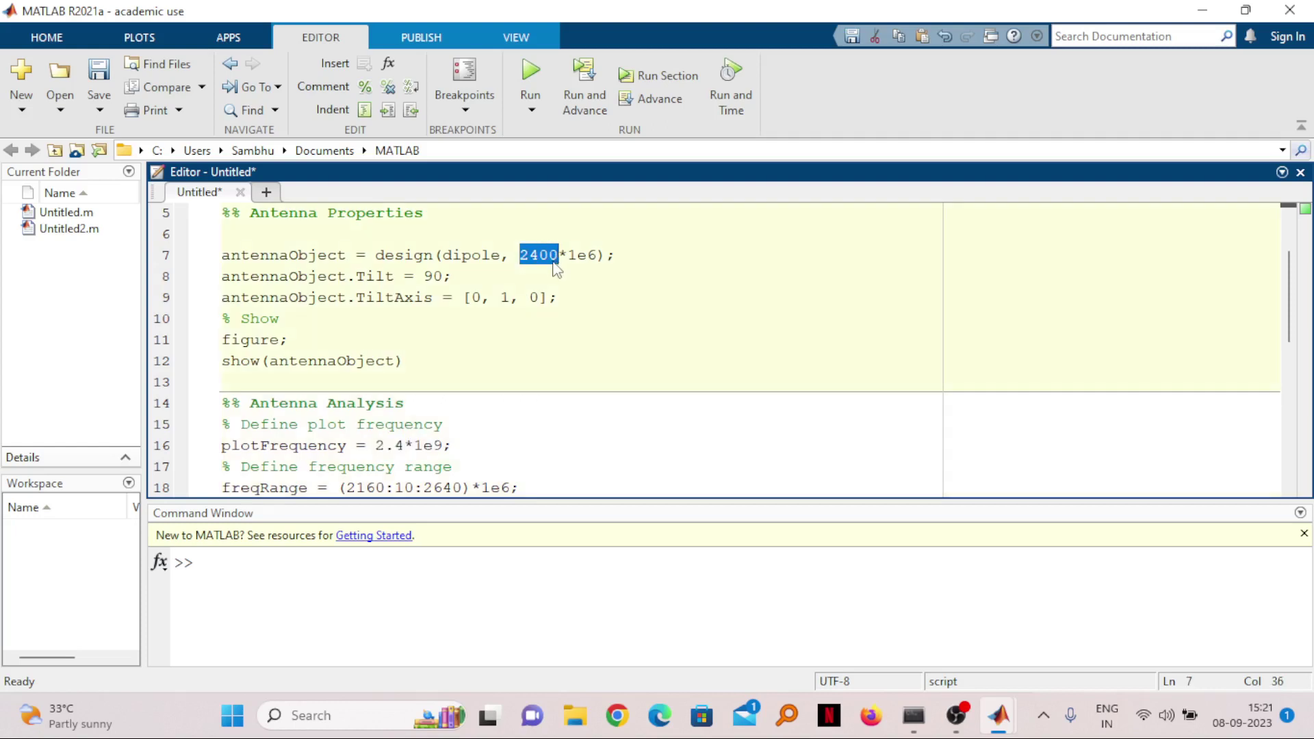
{"action": "scroll", "coordinate": [558, 269], "scroll_direction": "down", "scroll_amount": 1}
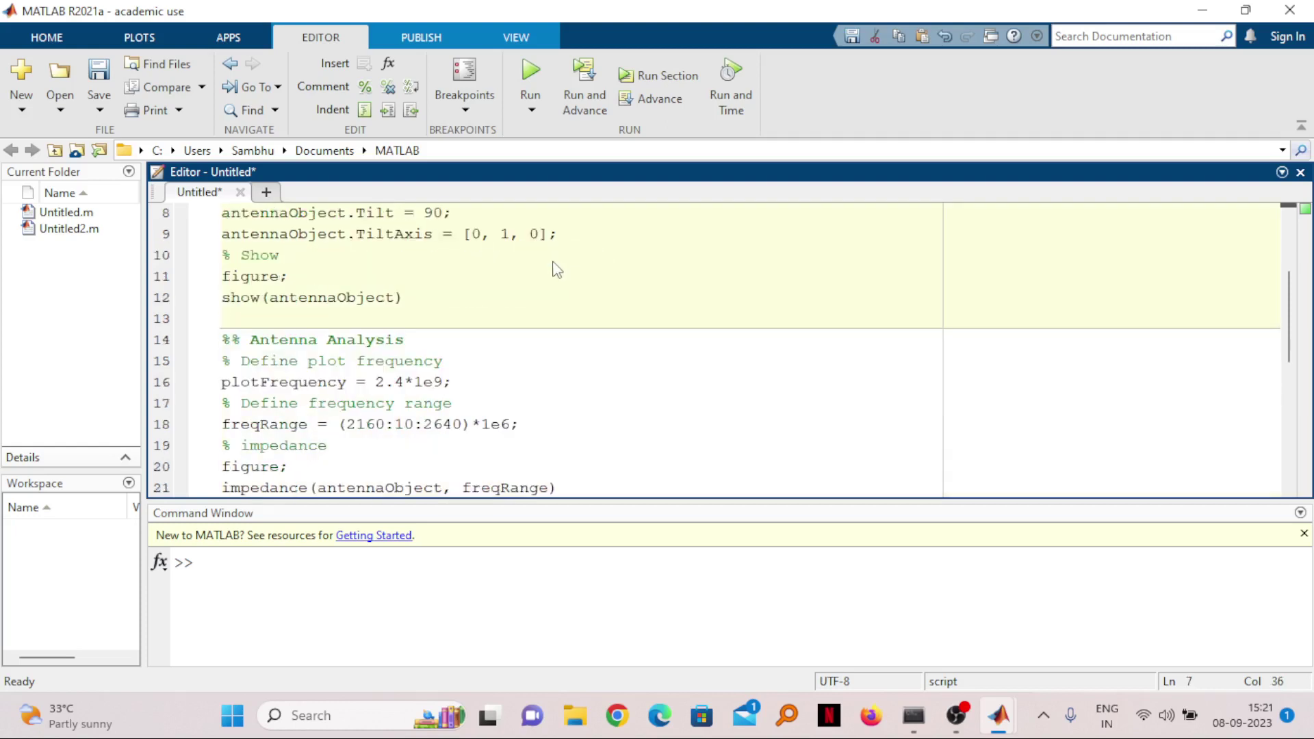
{"action": "left_click", "coordinate": [502, 346]}
{"action": "scroll", "coordinate": [502, 346], "scroll_direction": "down", "scroll_amount": 3}
- Switch back to the Antenna Designer elevation pattern window from the taskbar
{"action": "mouse_move", "coordinate": [1006, 721]}
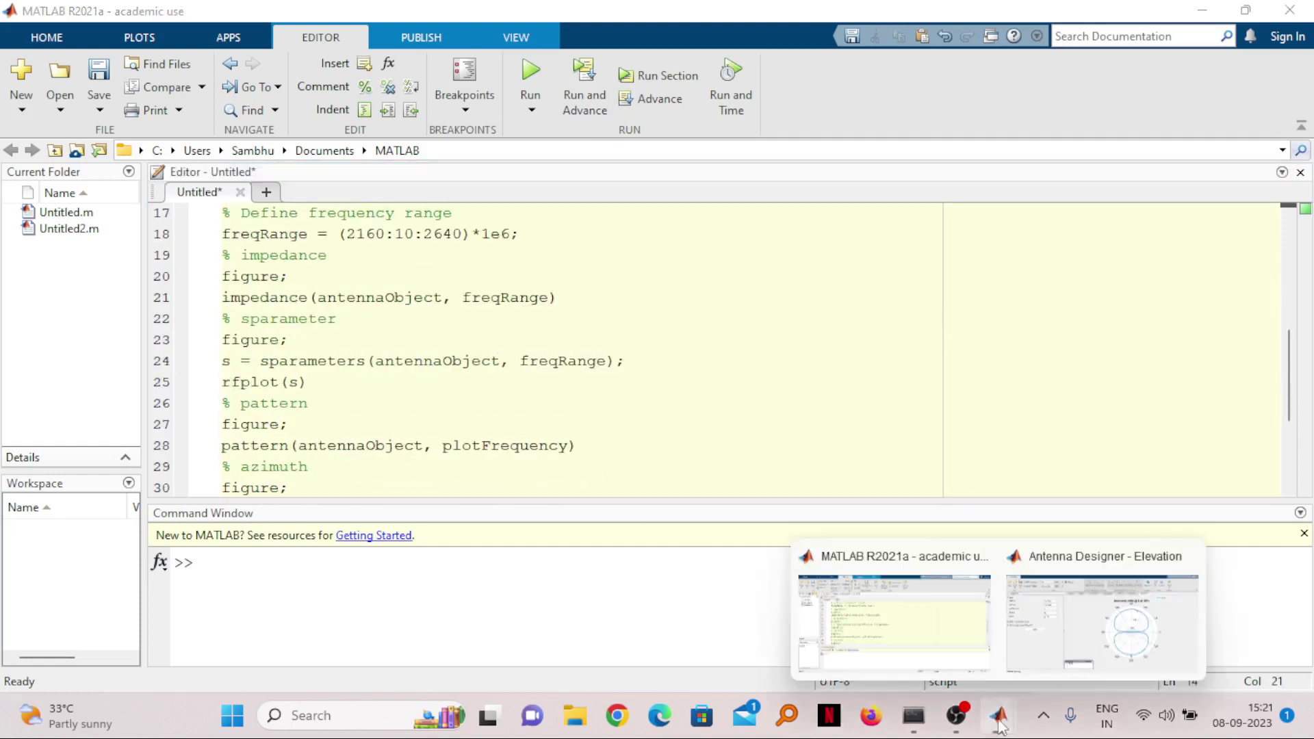
{"action": "left_click", "coordinate": [1048, 636]}
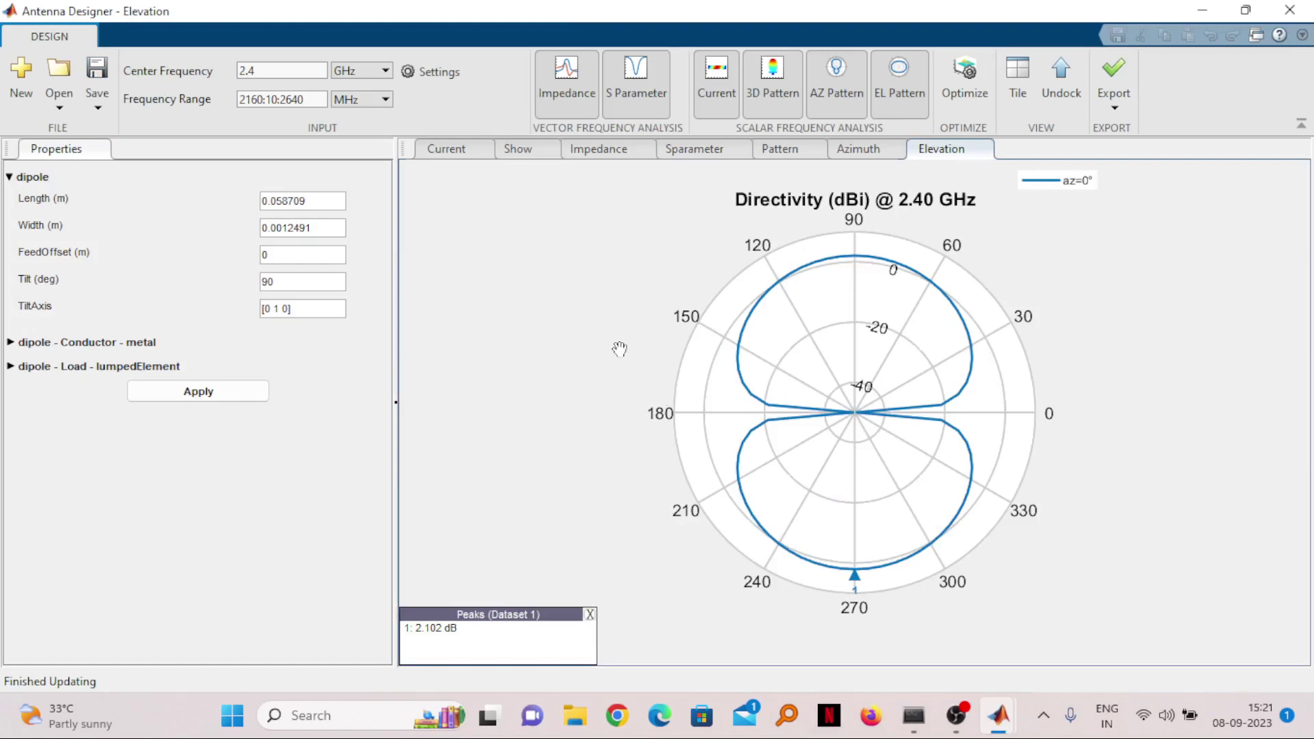